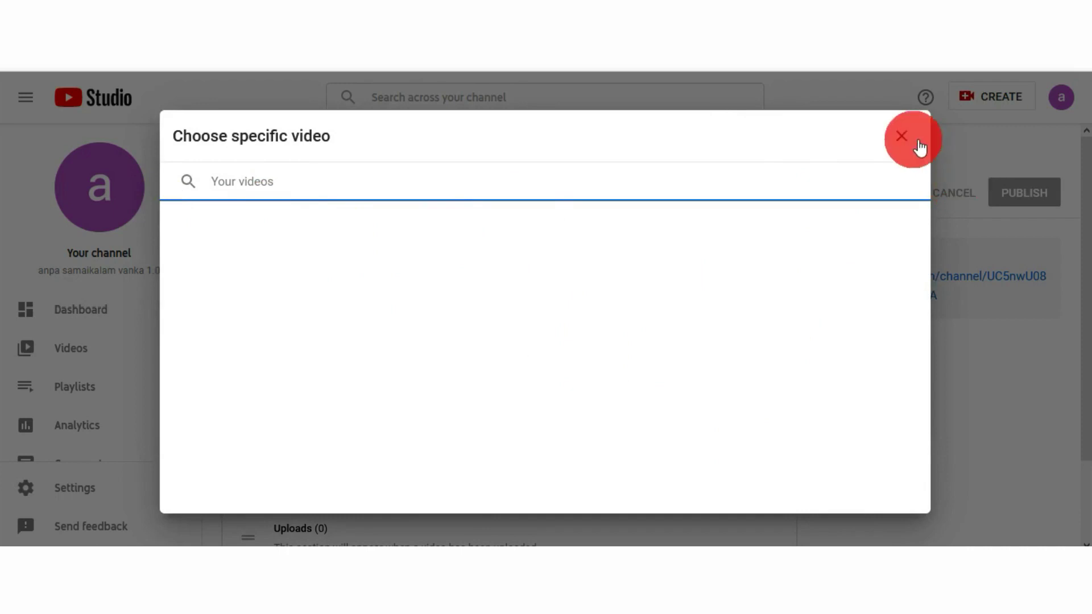
Dismiss the video picker twice, leaving the Featured video for returning subscribers unset
left_click(901, 137)
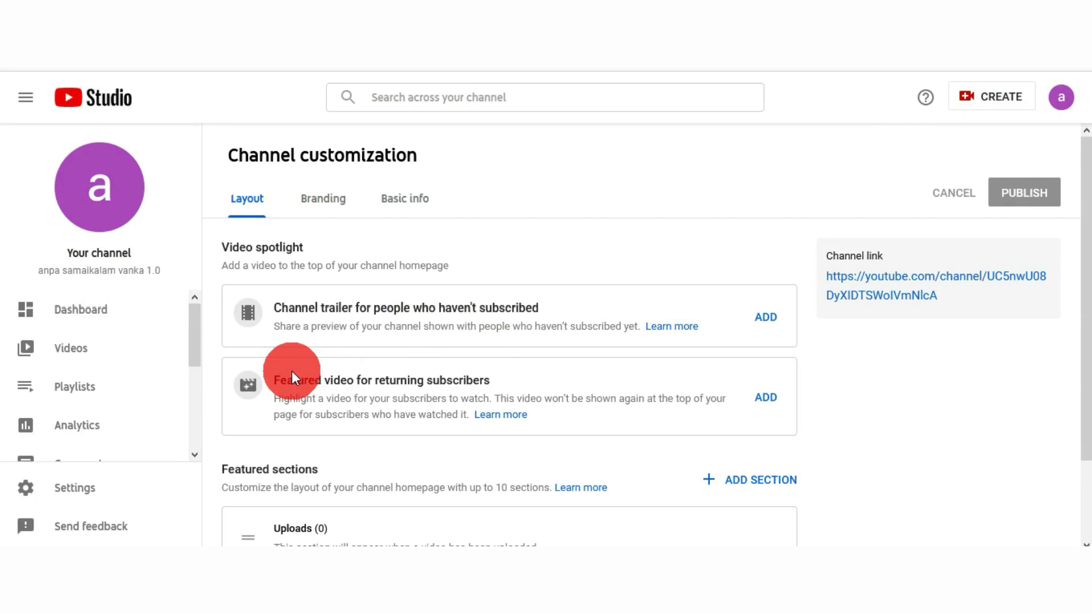
left_click_drag(499, 383, 404, 383)
left_click(773, 401)
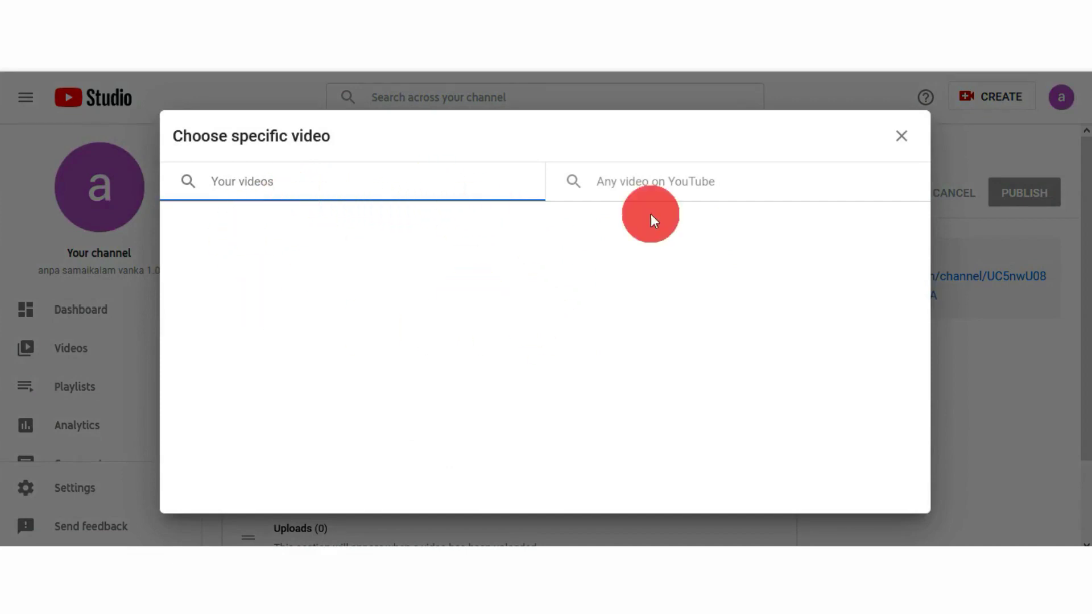
left_click(901, 136)
scroll(678, 408, "down", 1)
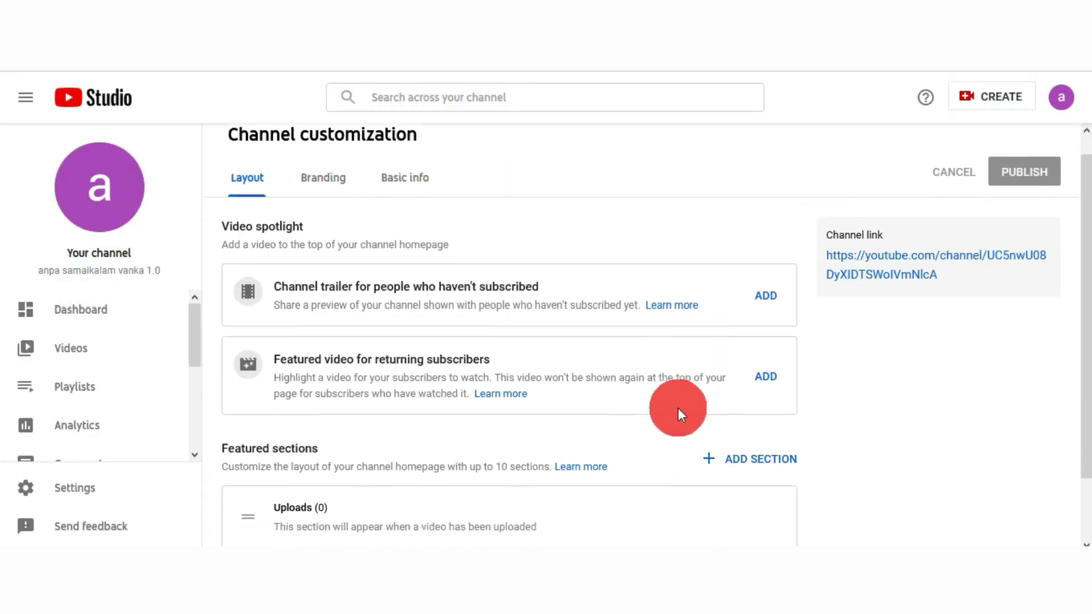
scroll(678, 407, "down", 2)
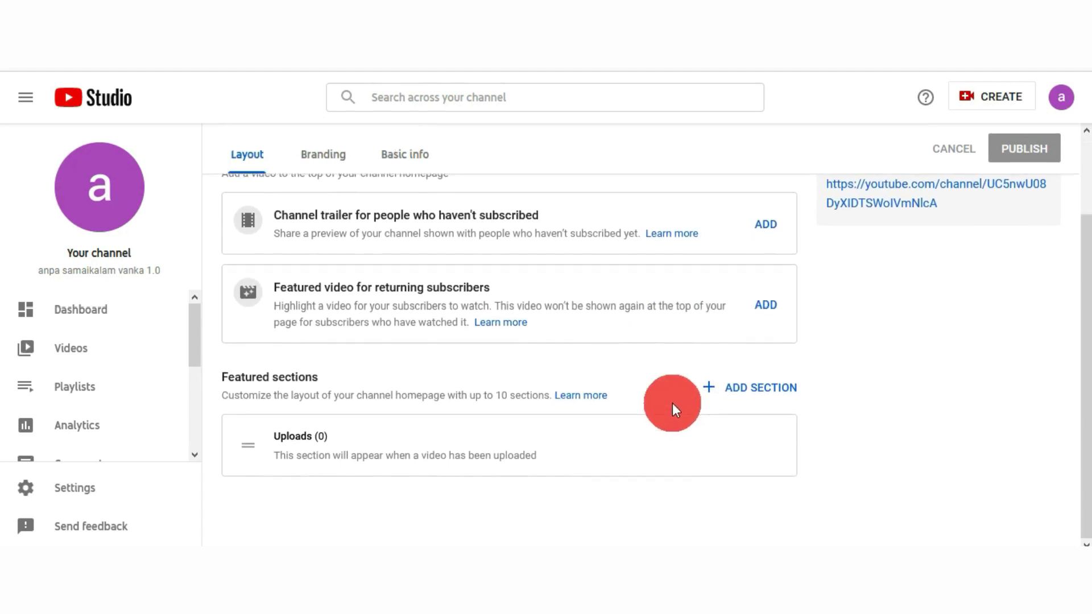
Open Branding and review the Profile picture, Banner image and Video watermark sections
left_click(323, 156)
scroll(600, 409, "up", 3)
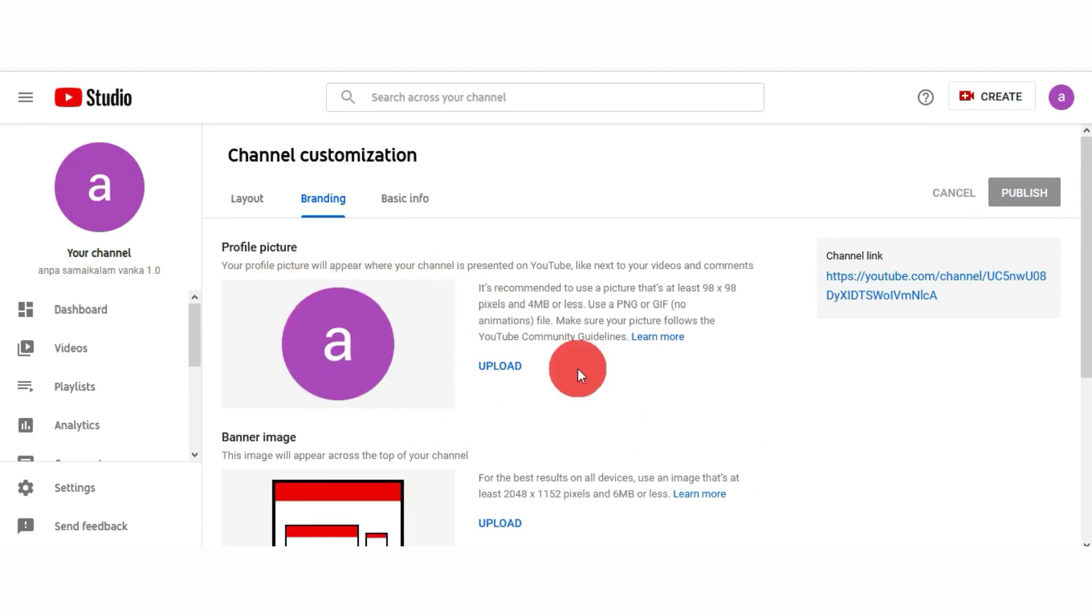
scroll(592, 379, "down", 3)
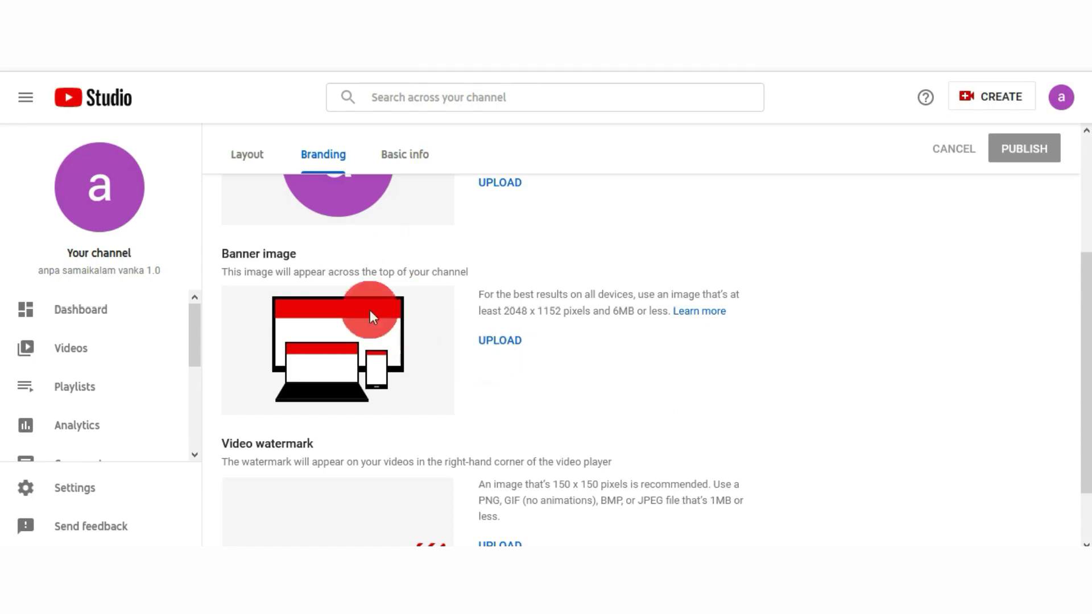
scroll(557, 373, "down", 1)
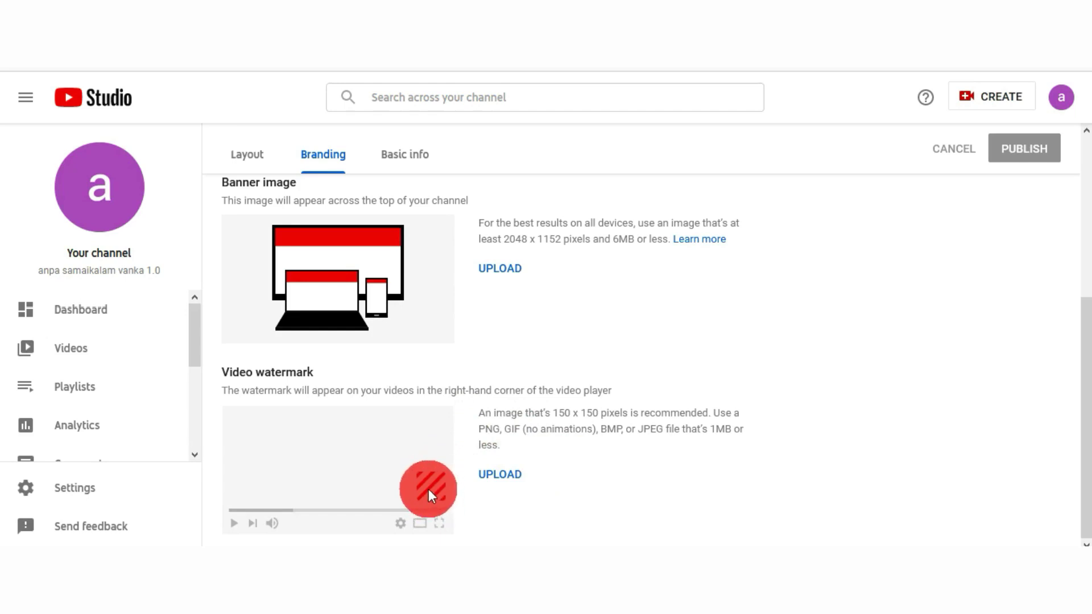
Switch to Basic info and click into the empty Channel description field
left_click(417, 152)
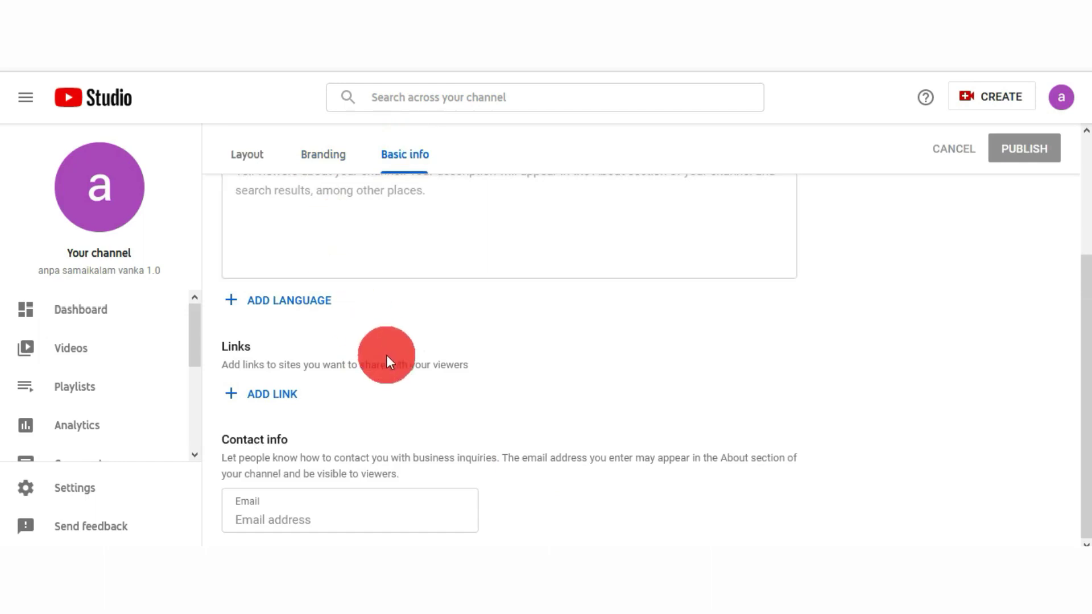
scroll(380, 358, "up", 3)
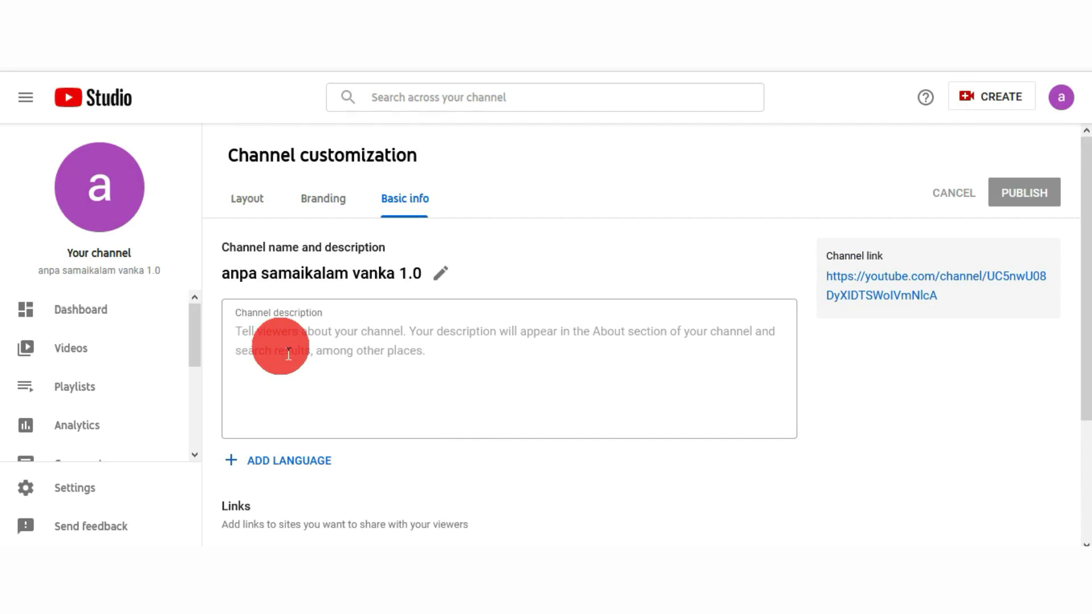
left_click(287, 353)
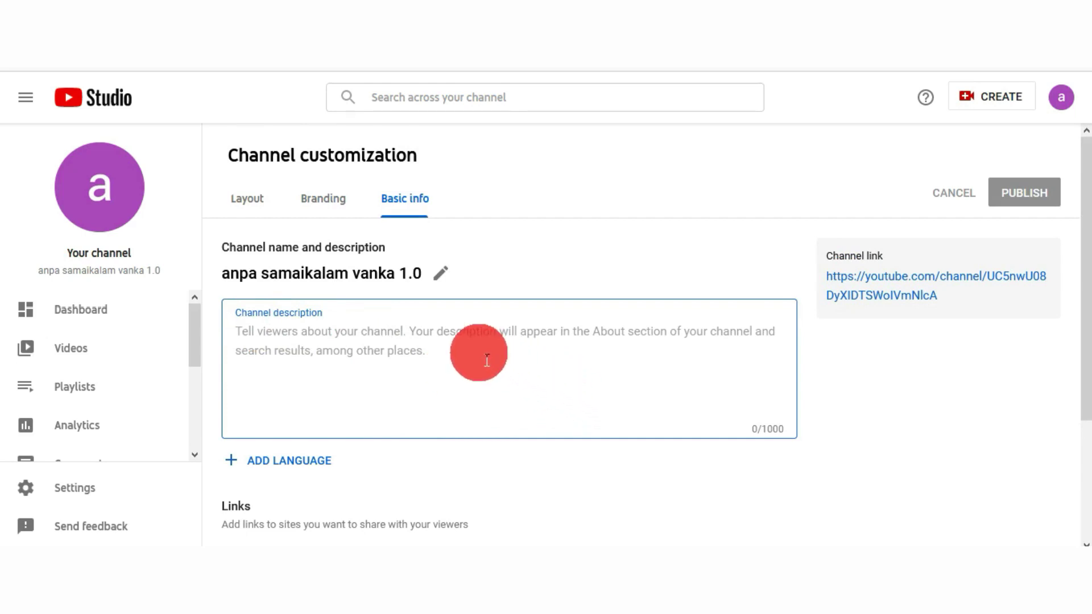
scroll(487, 360, "down", 3)
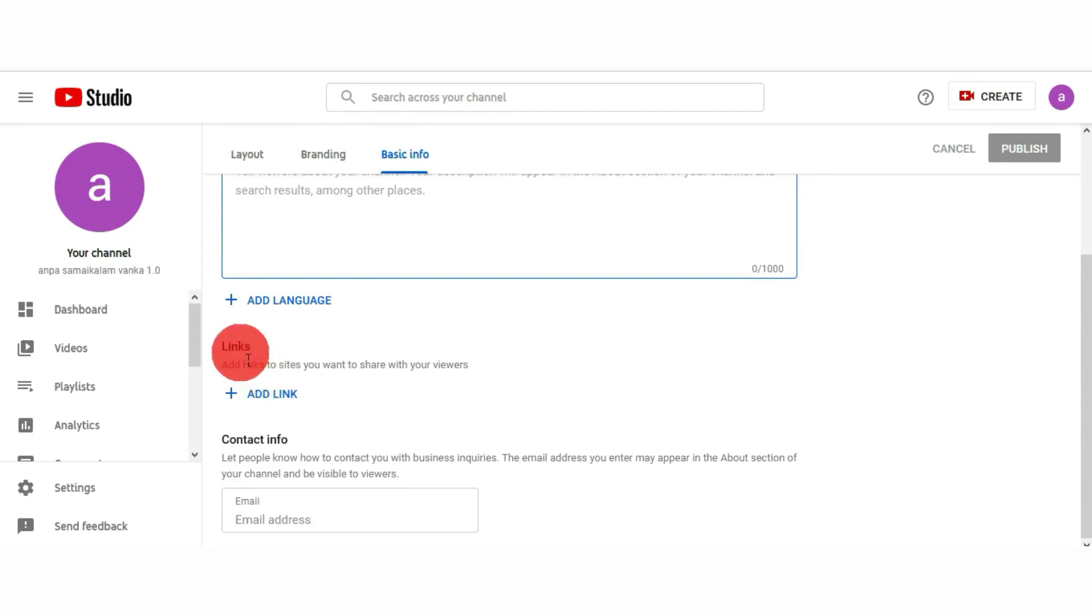
left_click_drag(257, 351, 220, 347)
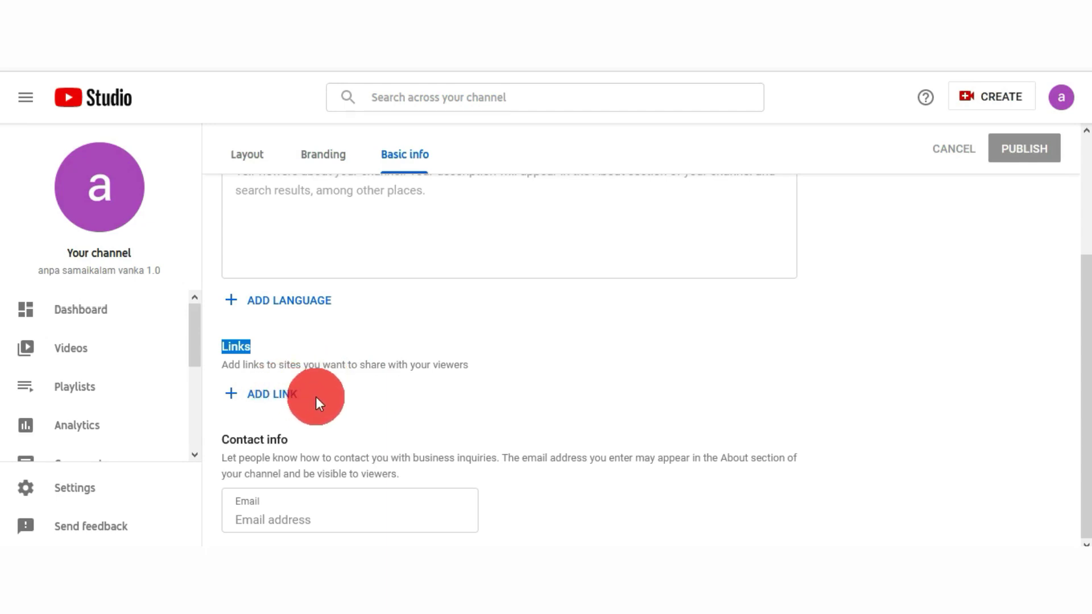
Add a new link entry and focus the empty contact Email field
left_click(278, 396)
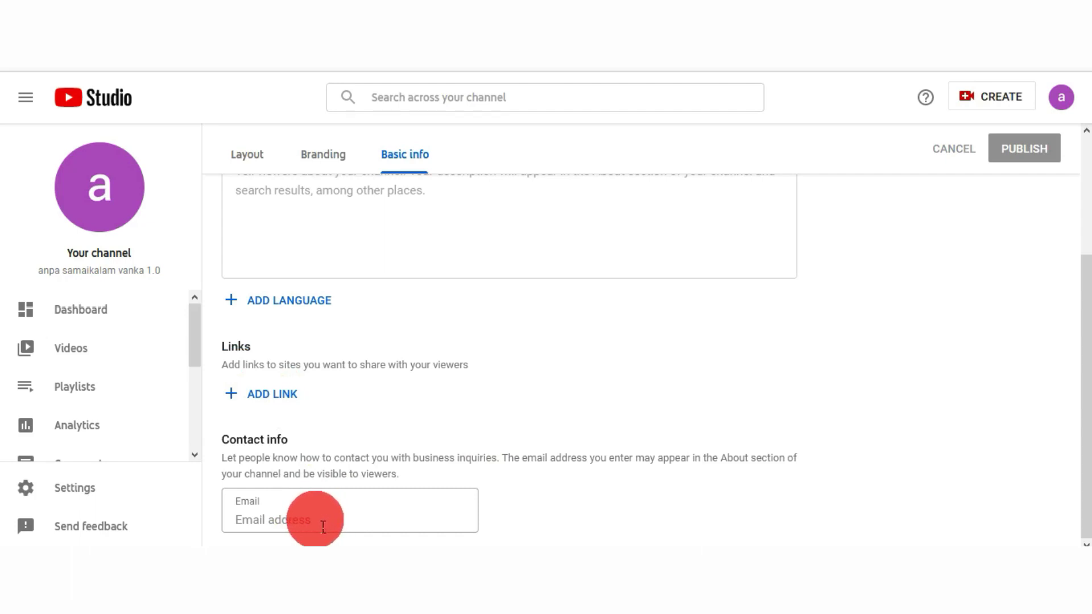
left_click(268, 522)
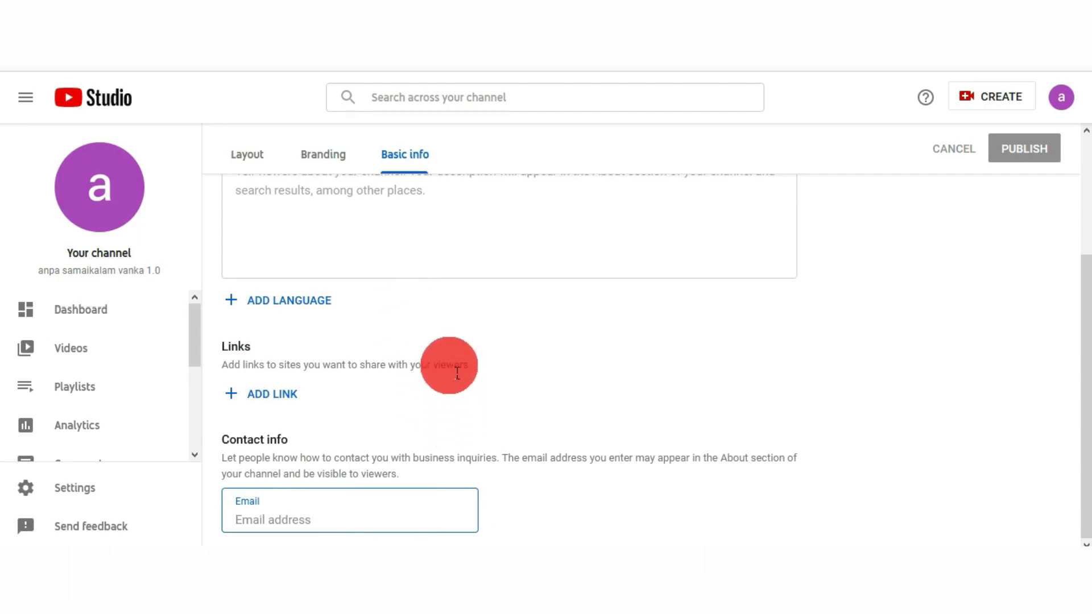
scroll(341, 353, "up", 3)
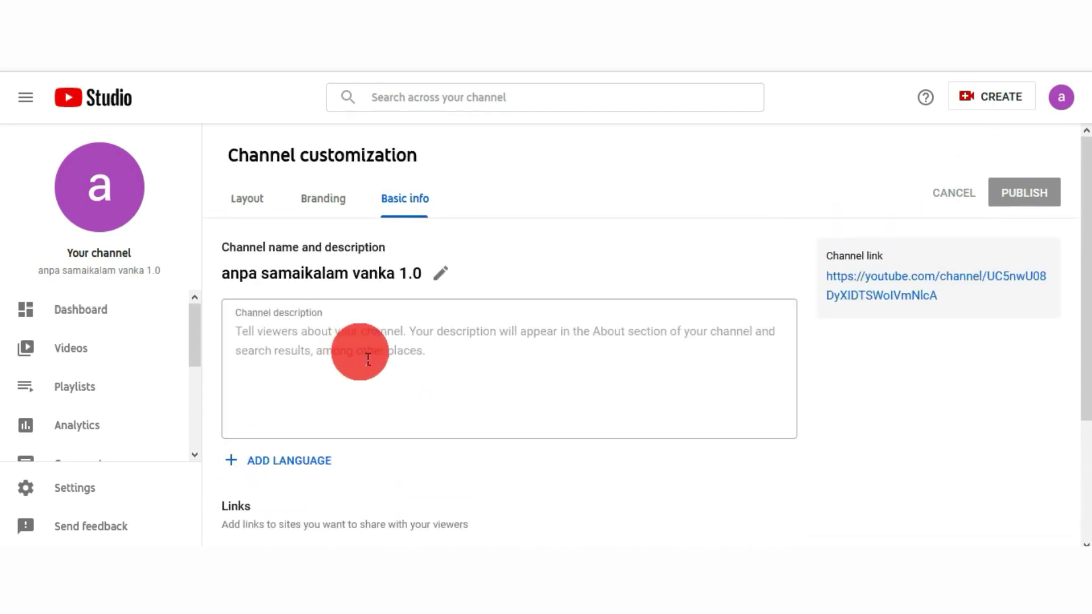
scroll(368, 358, "down", 3)
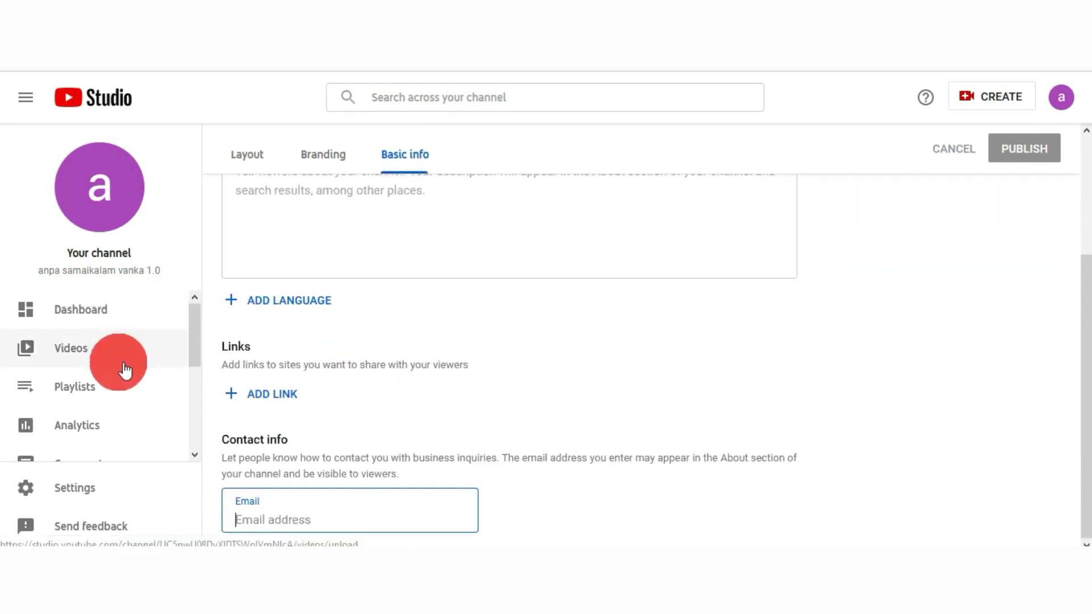
scroll(97, 389, "down", 3)
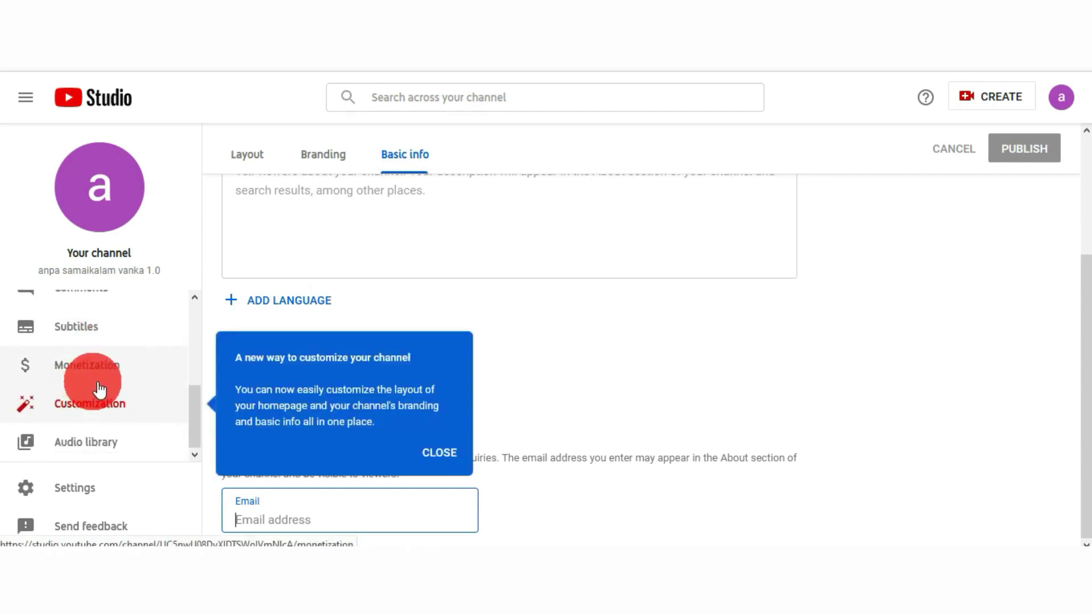
scroll(100, 390, "up", 3)
In Settings > Channel, set the country of residence to India
left_click(97, 487)
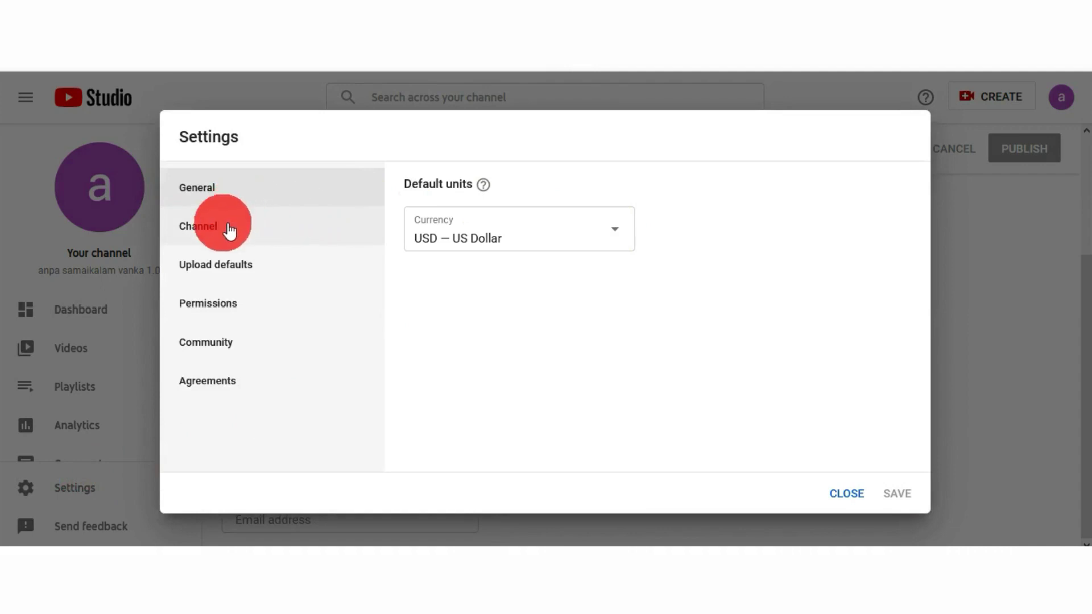
left_click(229, 231)
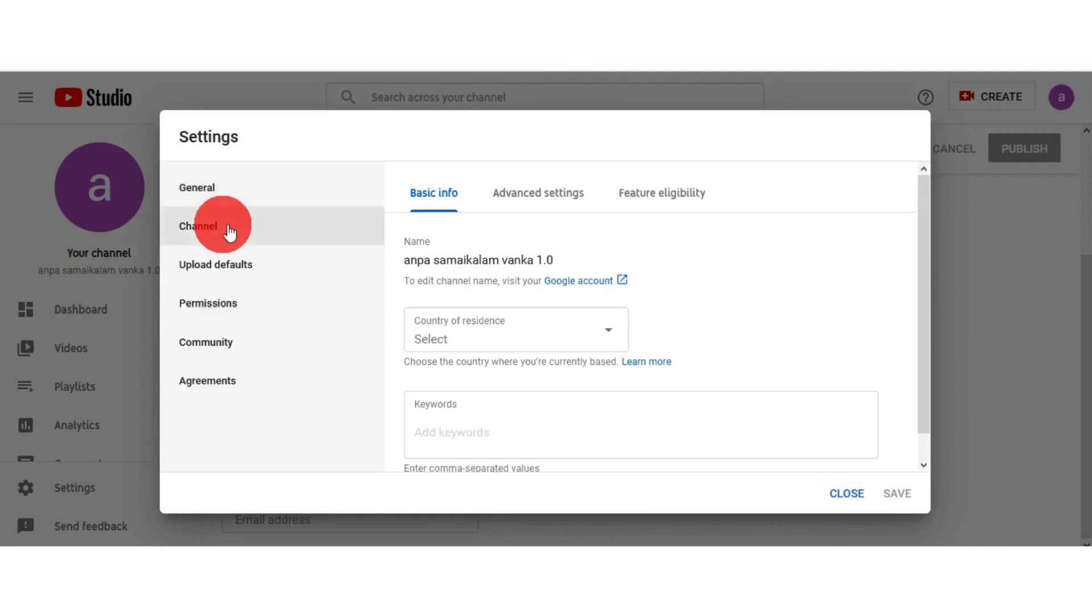
left_click(594, 338)
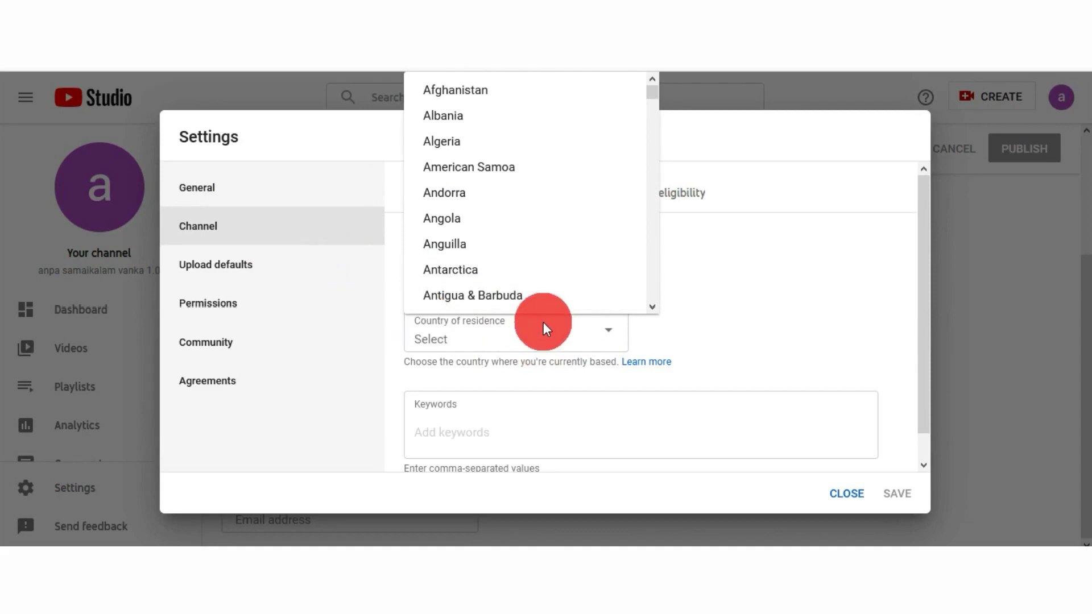
scroll(520, 245, "down", 3)
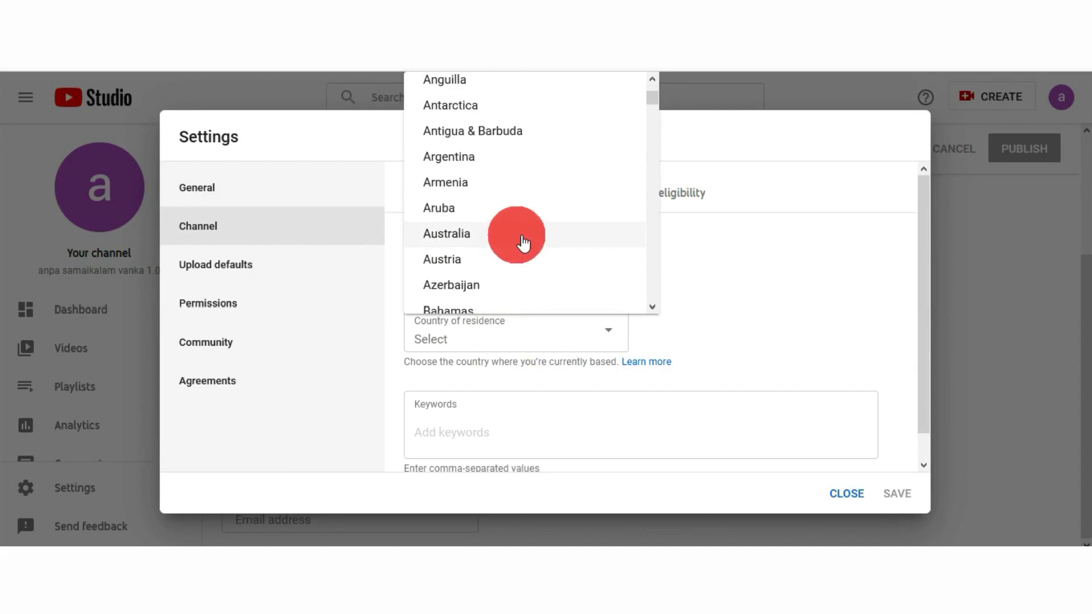
scroll(522, 242, "down", 15)
scroll(522, 242, "down", 18)
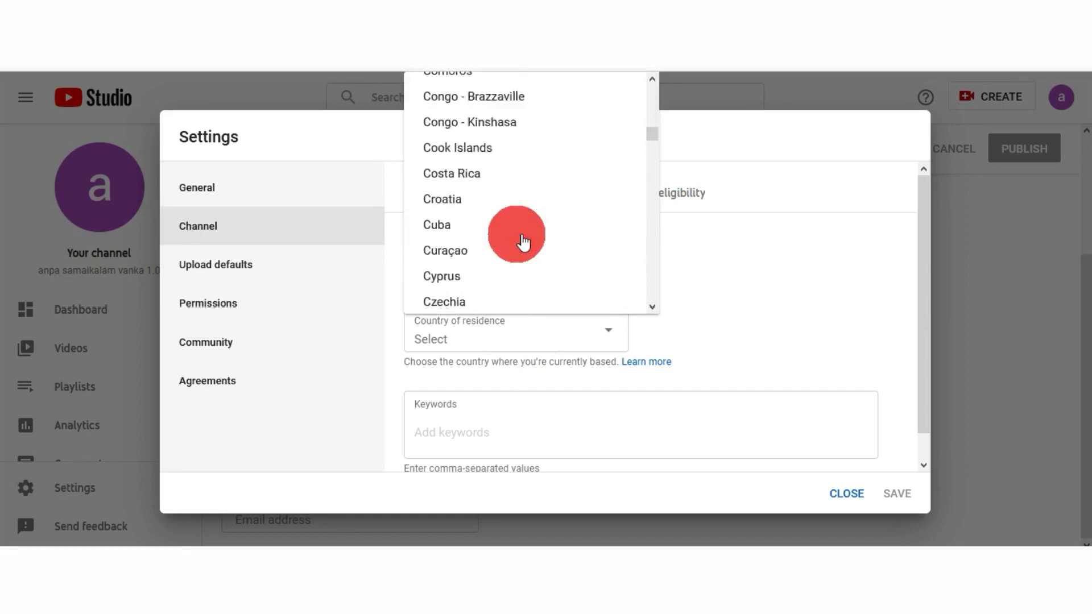
scroll(522, 239, "down", 4)
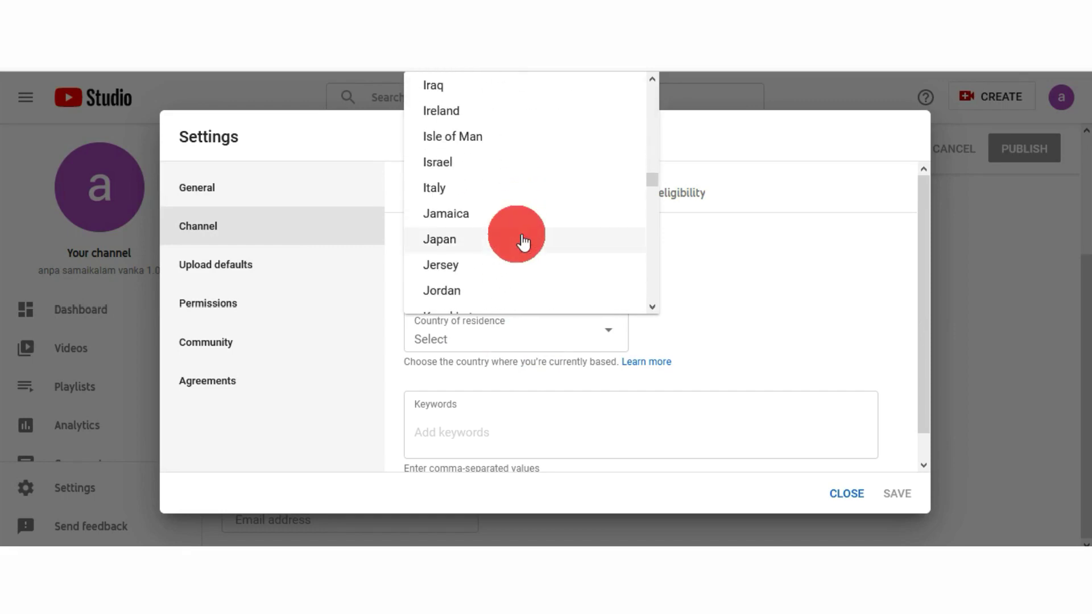
scroll(504, 159, "up", 2)
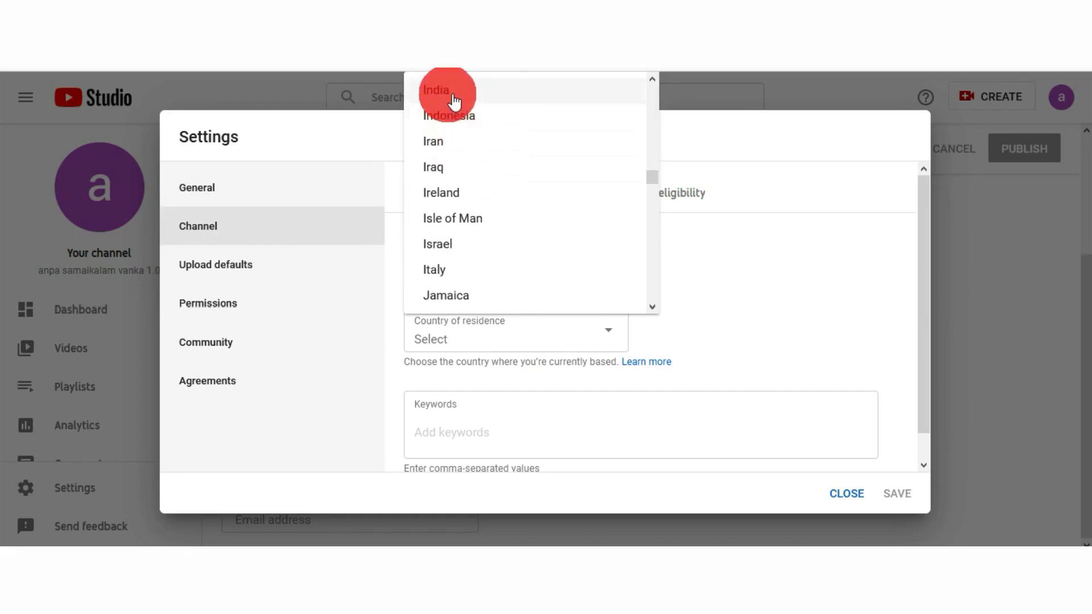
left_click(441, 90)
Focus the empty Keywords field and bring up the Notepad keyword list
scroll(560, 364, "down", 1)
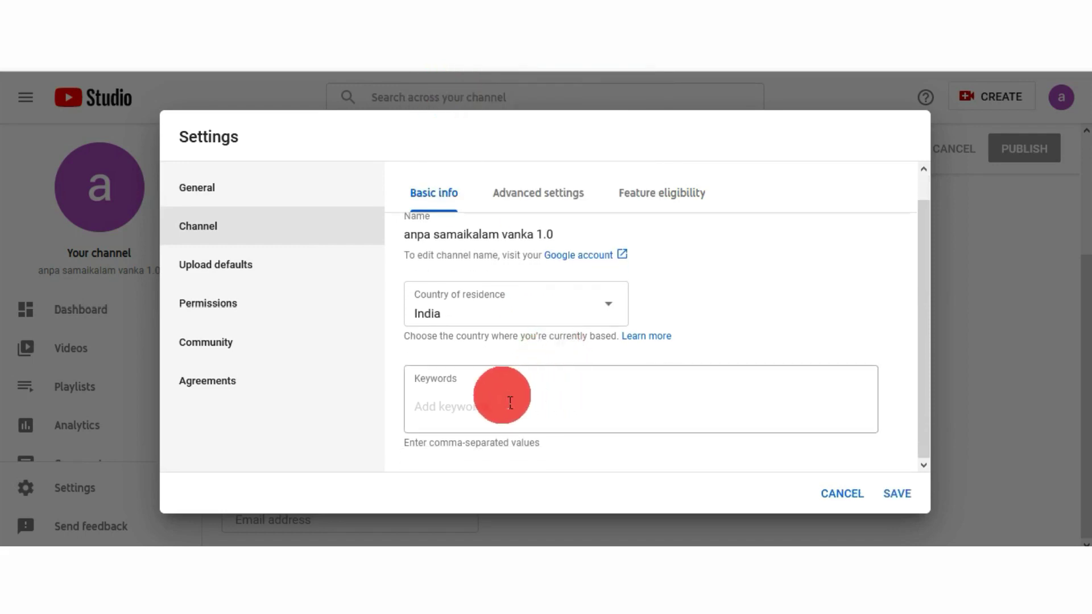
left_click(498, 396)
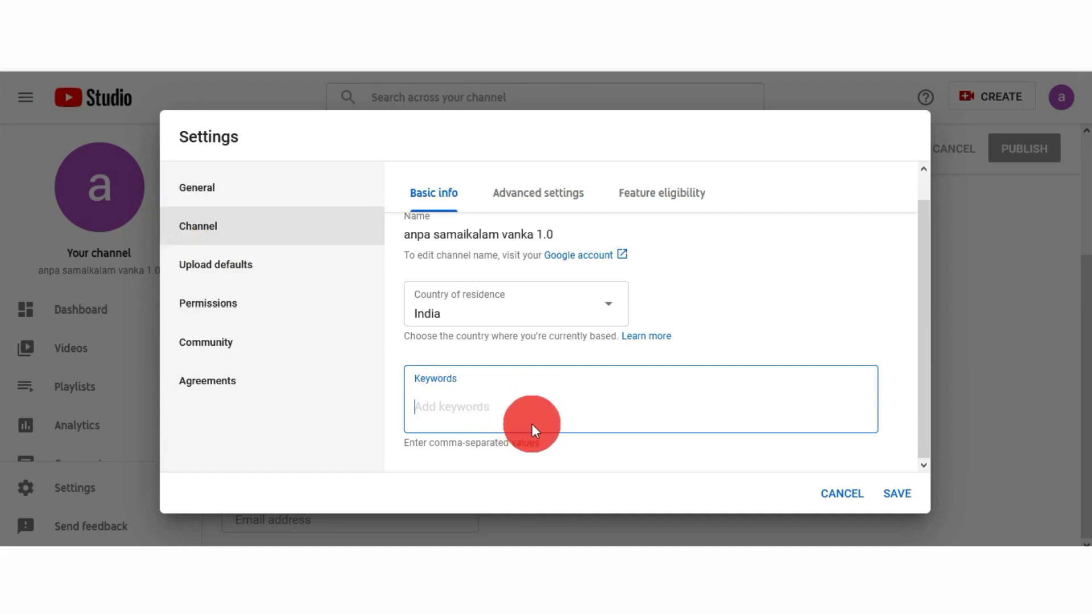
left_click(739, 569)
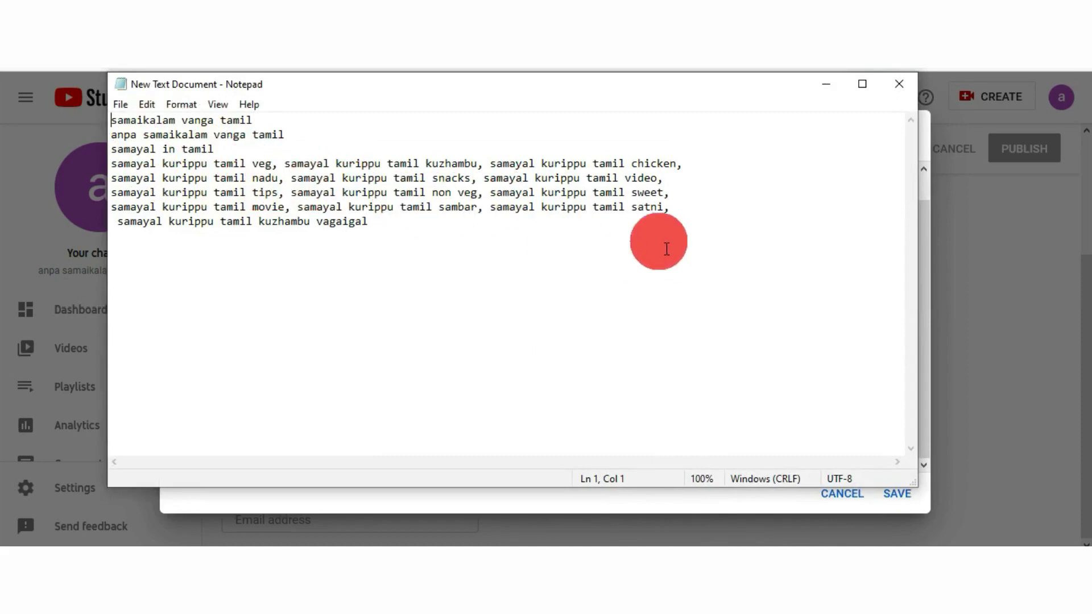
Copy the comma-separated samayal kurippu tamil keywords from Notepad into the clipboard
left_click_drag(372, 223, 109, 163)
right_click(145, 180)
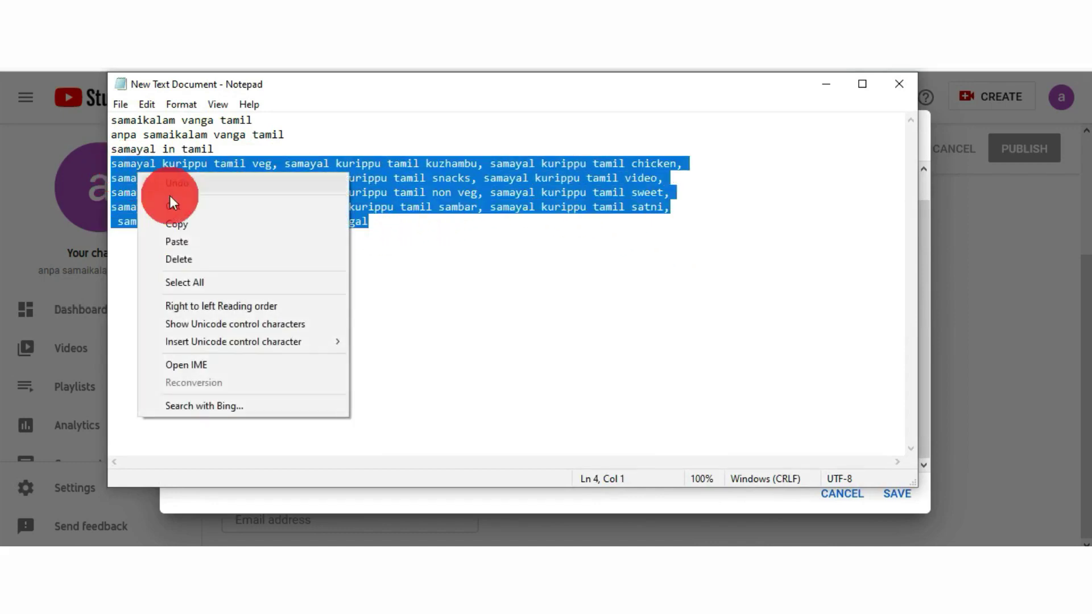
left_click(179, 222)
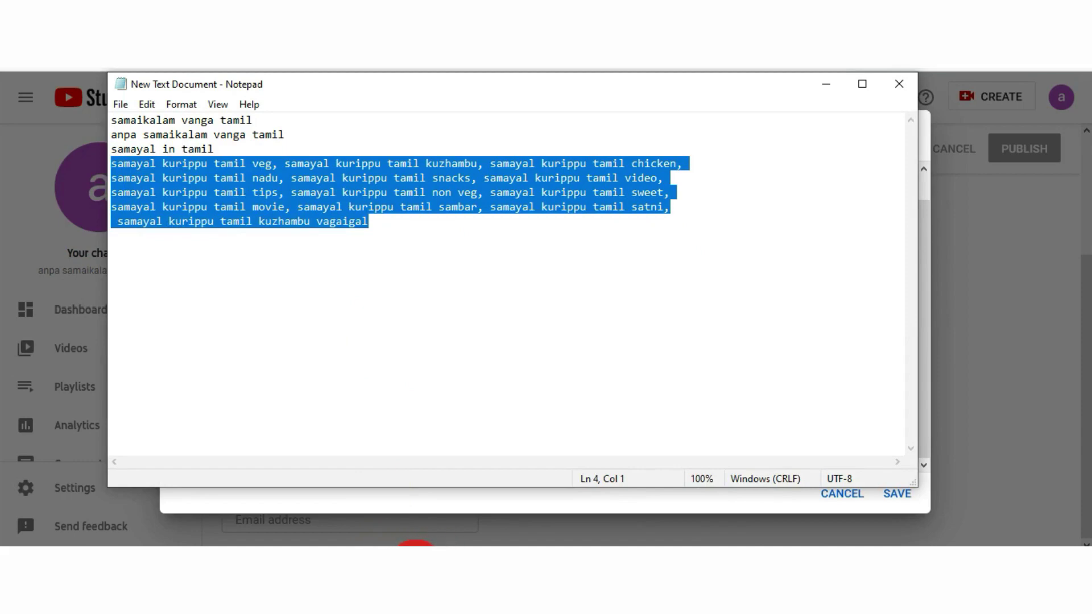
left_click(401, 551)
Paste the copied keyword list into Keywords as separate tags
right_click(461, 413)
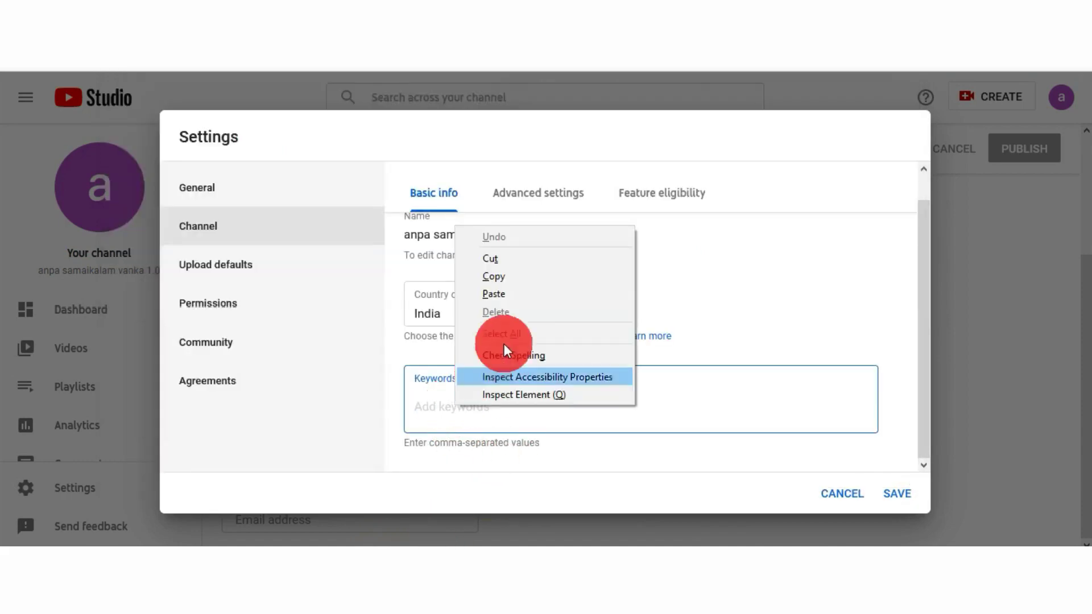
left_click(515, 289)
scroll(733, 426, "down", 3)
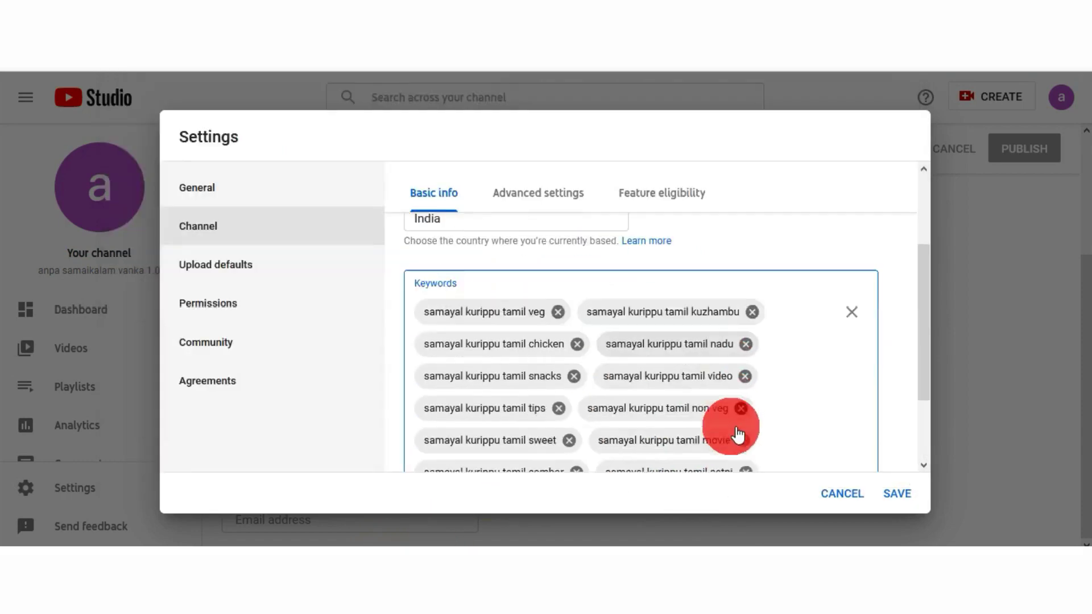
scroll(693, 406, "up", 3)
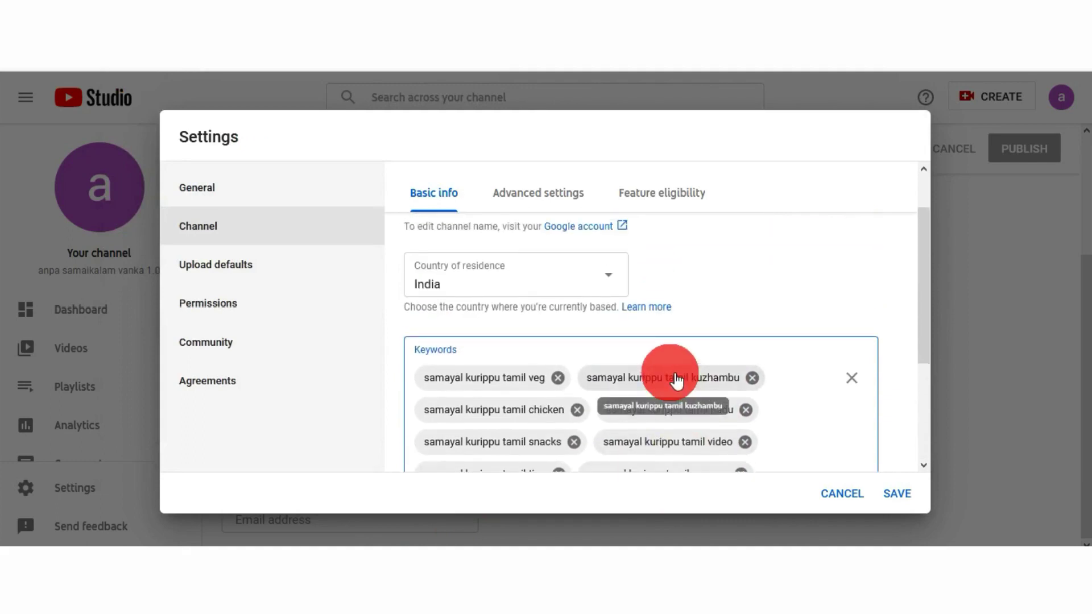
scroll(671, 378, "down", 3)
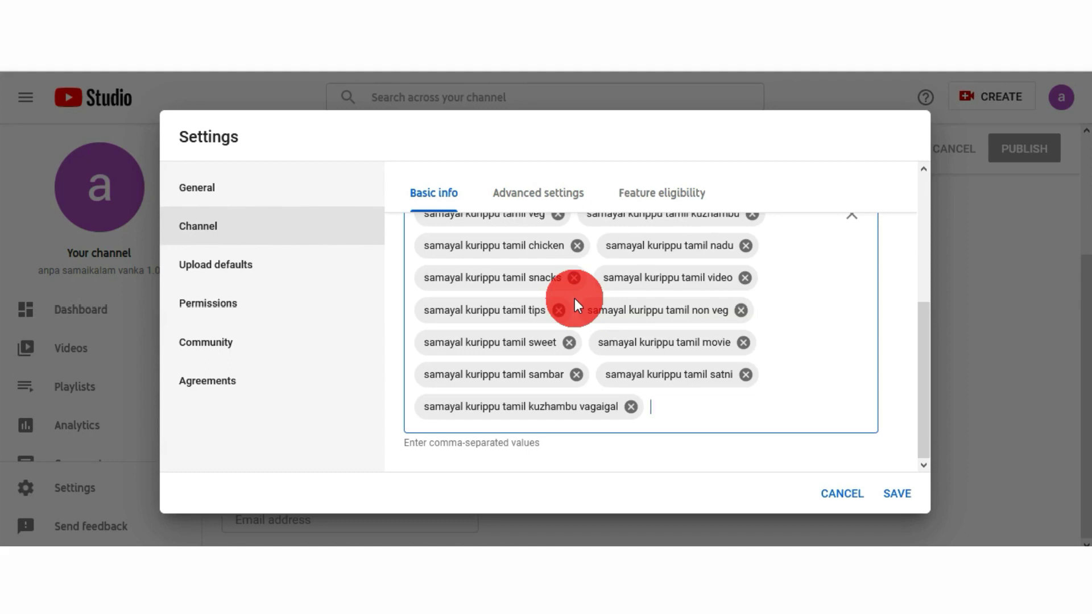
scroll(574, 301, "up", 4)
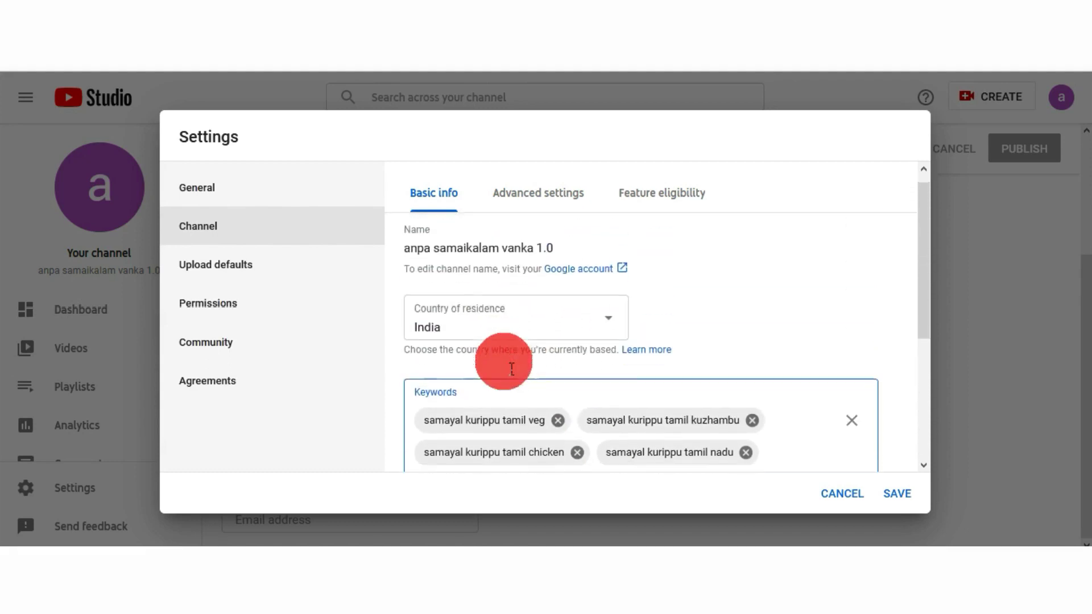
scroll(537, 370, "down", 4)
scroll(512, 336, "up", 2)
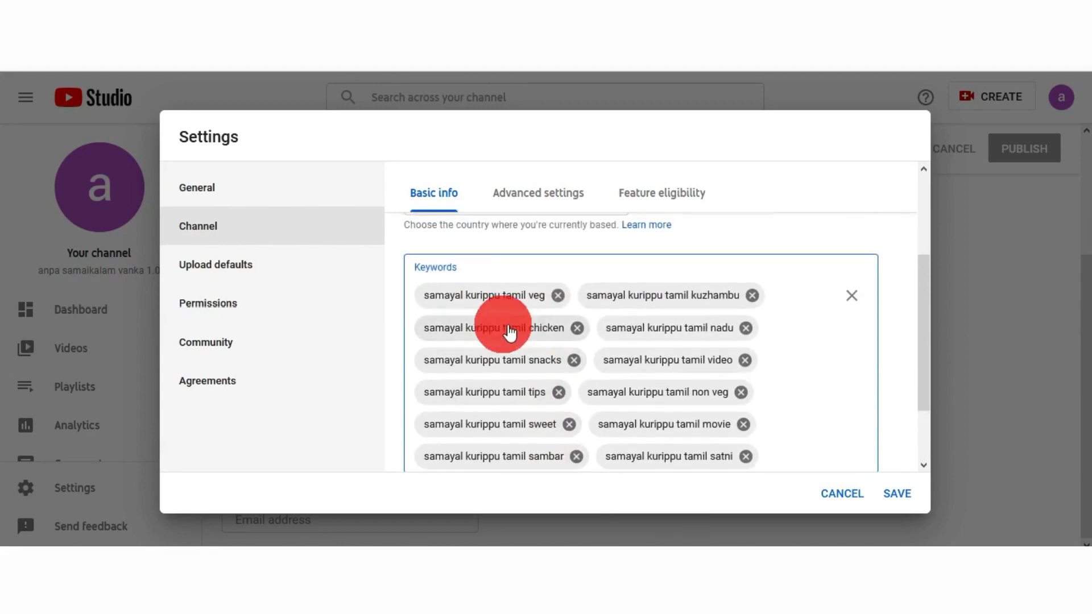
Search YouTube for 'samayal kurippu' and pick the 'samayal kurippu tamil' suggestion
left_click(463, 294)
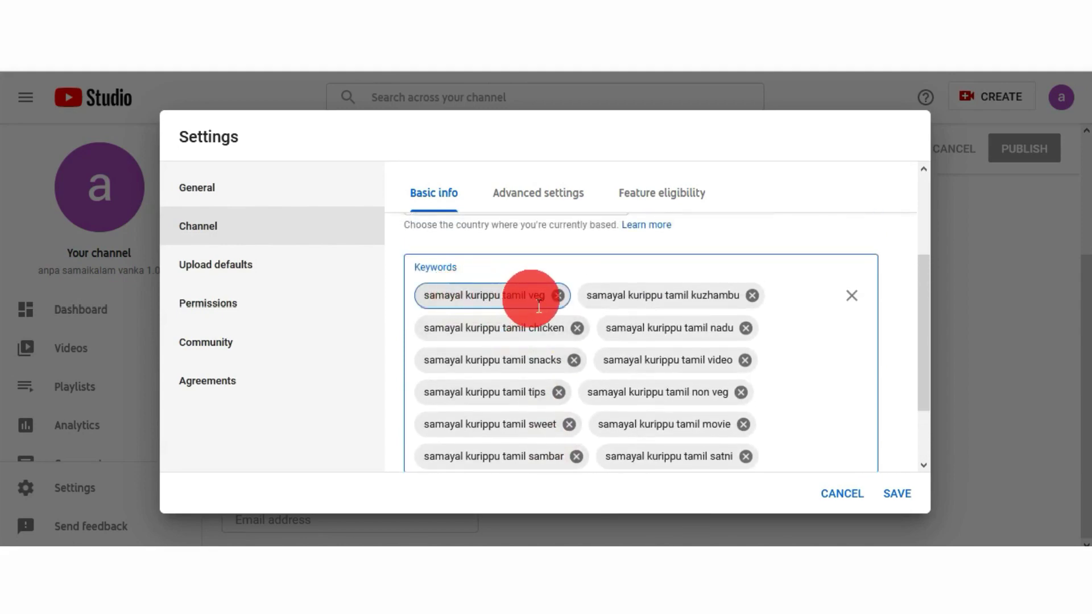
left_click(507, 301)
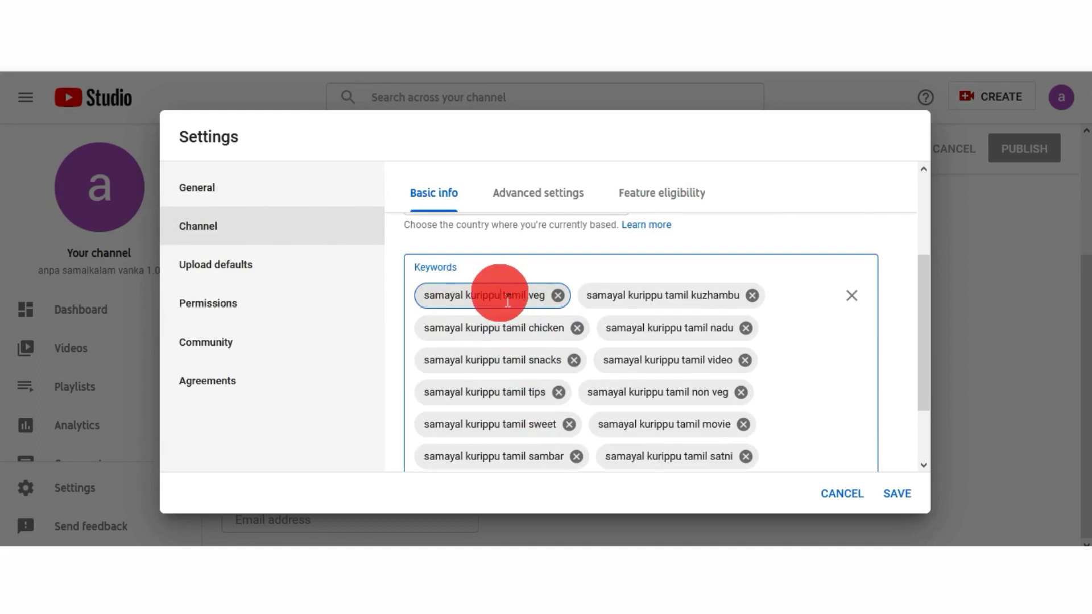
left_click_drag(508, 301, 434, 302)
right_click(434, 302)
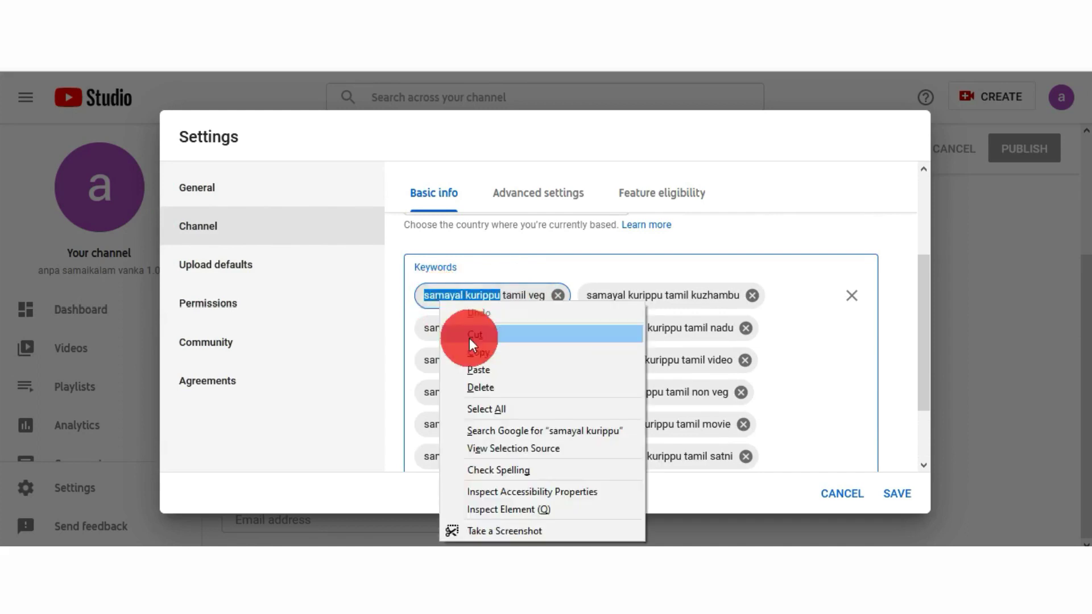
left_click(479, 348)
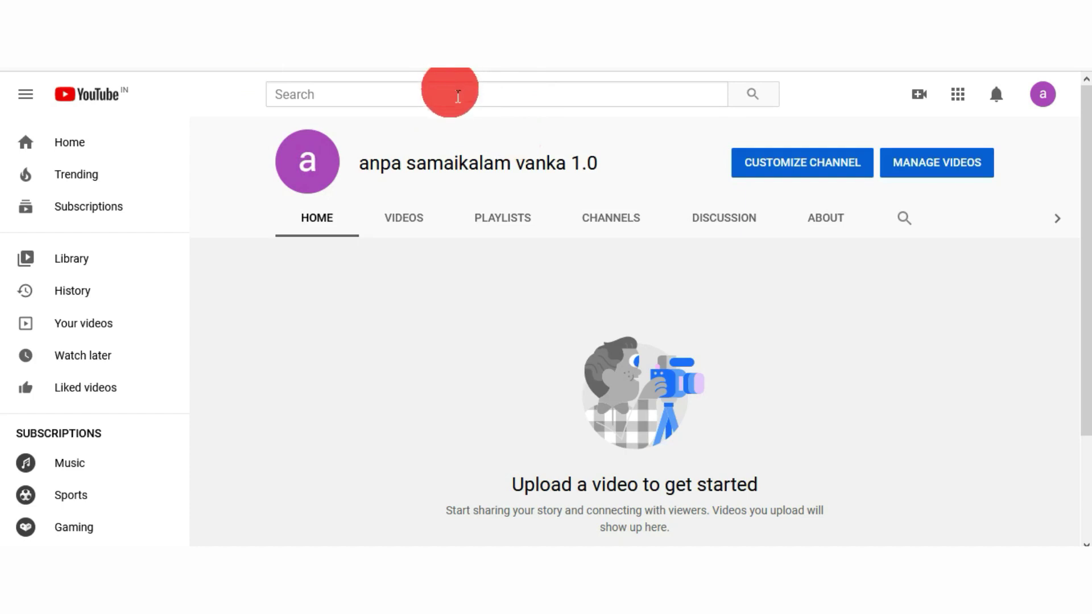
right_click(452, 94)
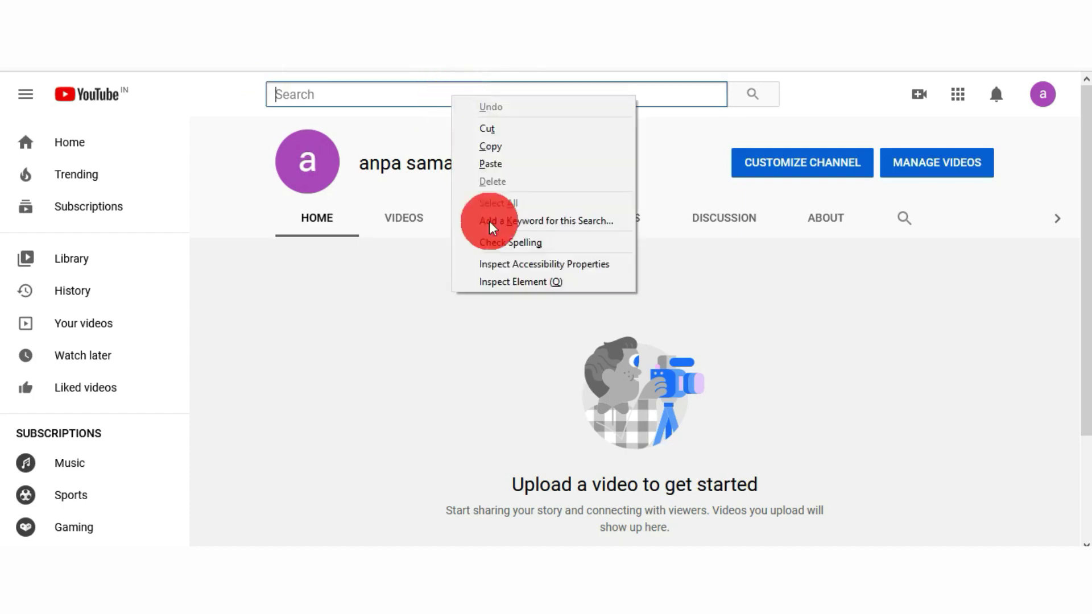
left_click(509, 167)
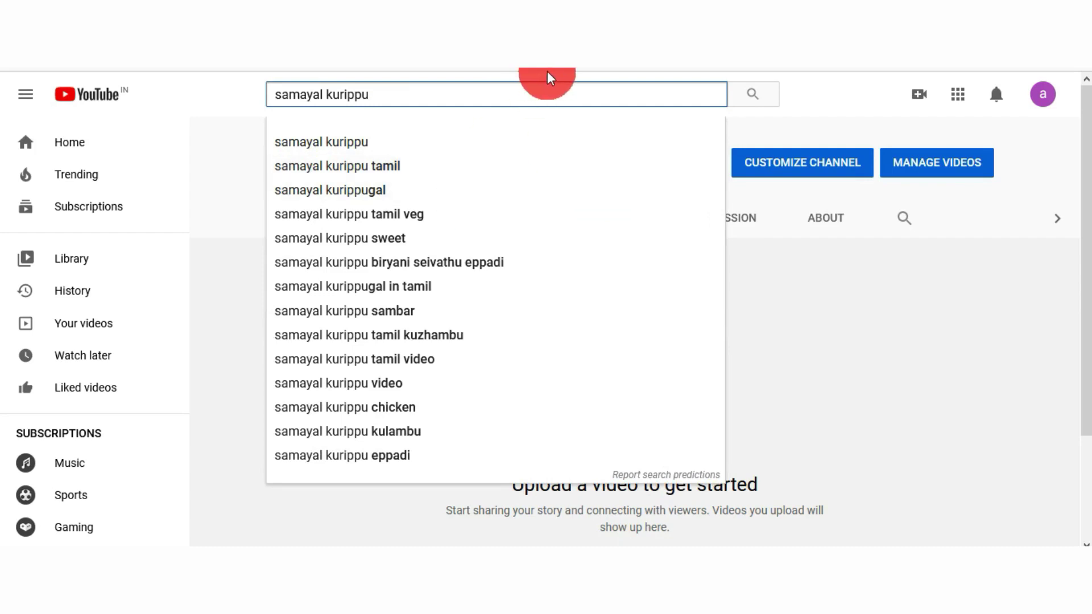
key("Down")
key("Down")
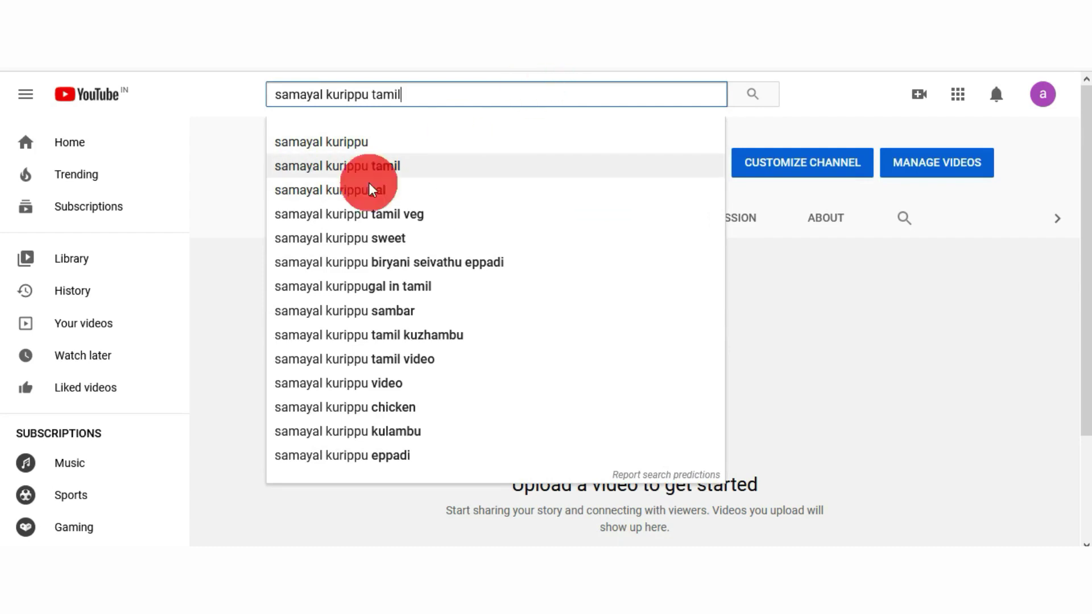
Add 'samayal kurippu tamil' from the search query as an extra keyword tag
left_click_drag(400, 95, 276, 98)
right_click(334, 99)
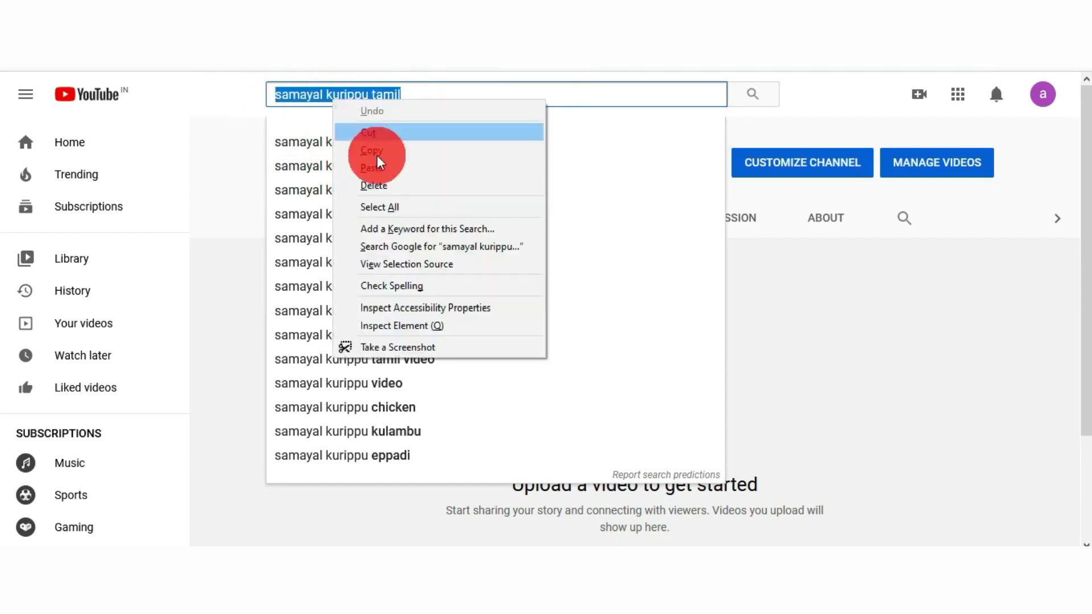
left_click(382, 149)
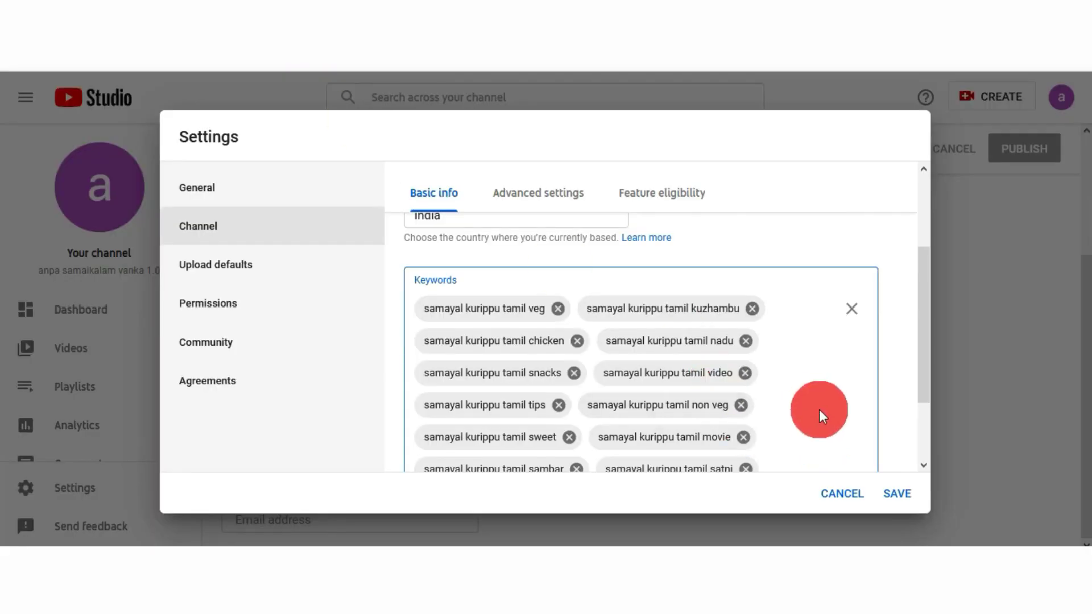
key("Return")
right_click(690, 413)
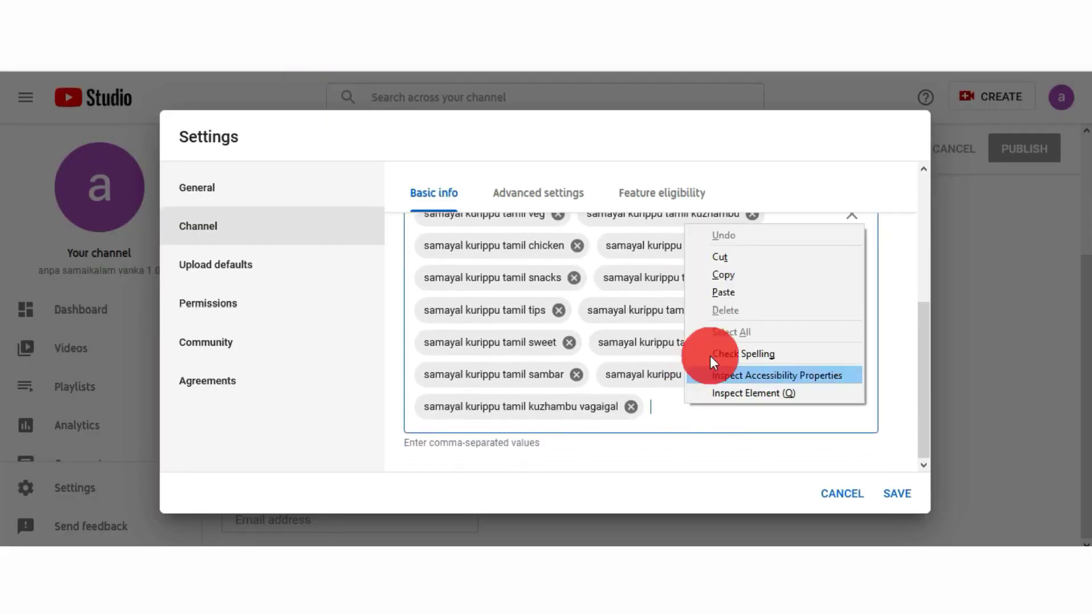
left_click(729, 286)
left_click(796, 423)
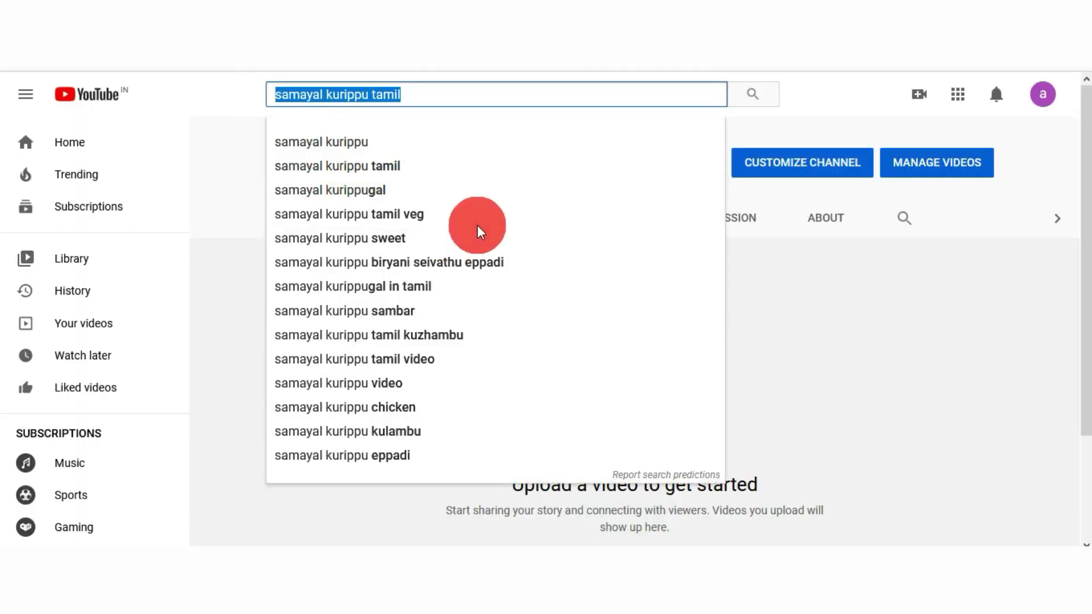
key("Down")
key("Down")
key("Down")
key("Down")
key("Down")
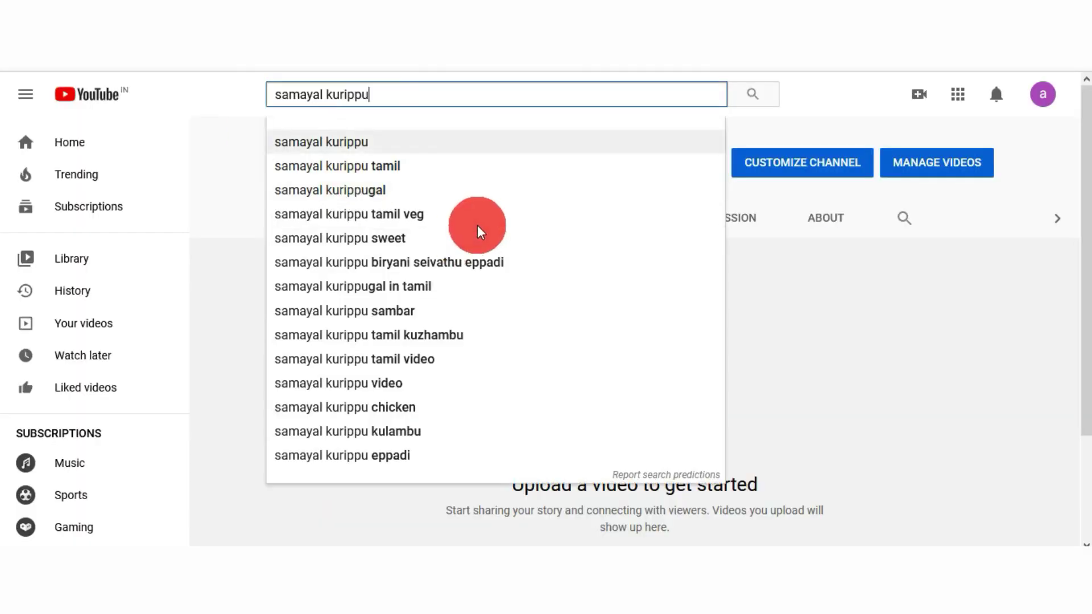
key("Up")
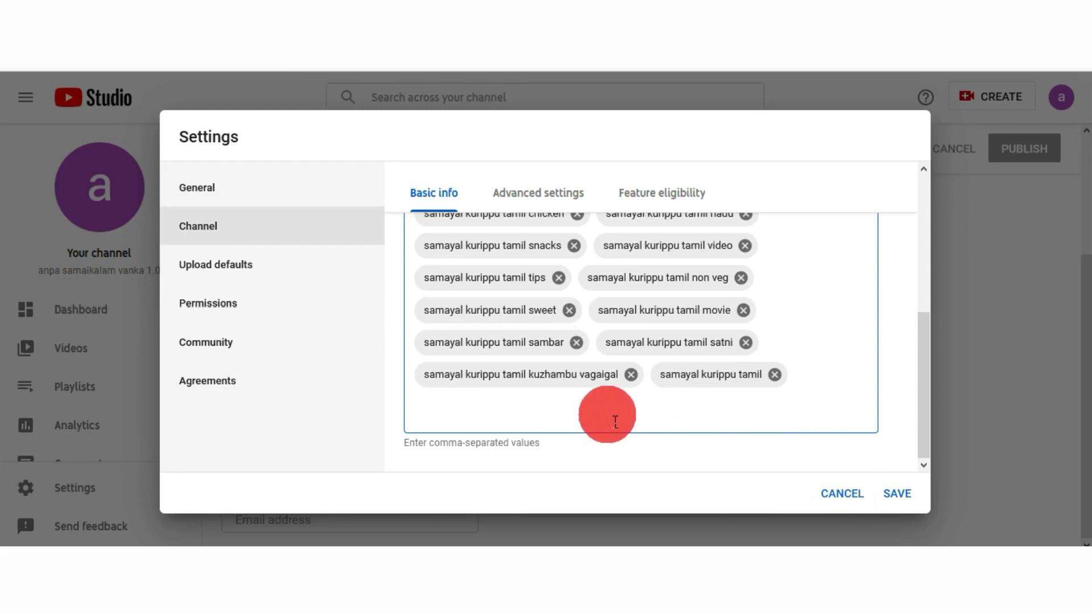
In Advanced settings, toggle the caption word filter and subscriber count, leaving both unchanged
left_click(560, 196)
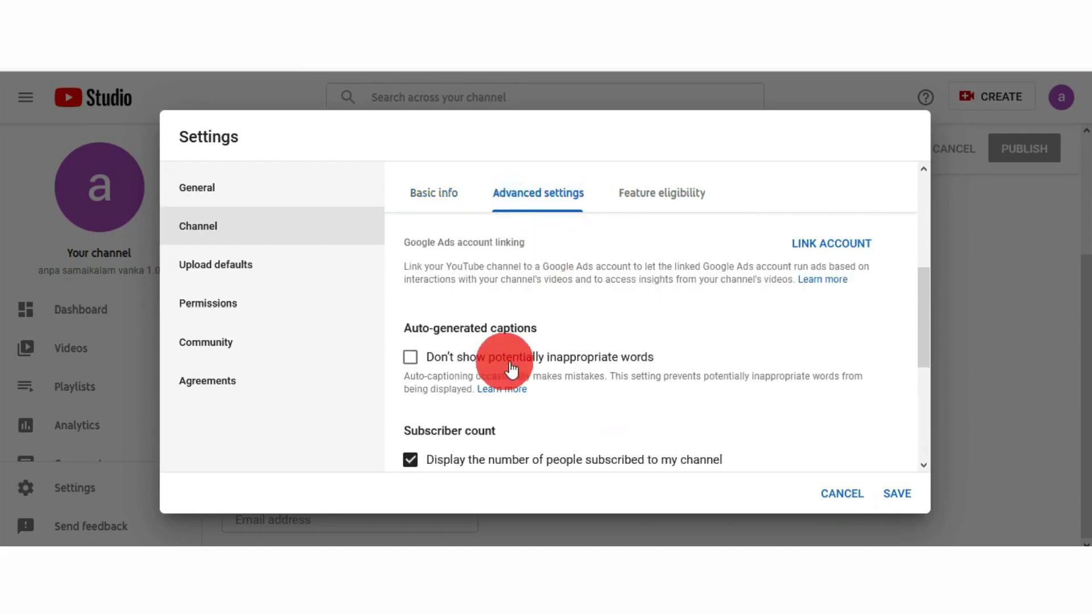
scroll(512, 353, "down", 2)
scroll(512, 318, "up", 2)
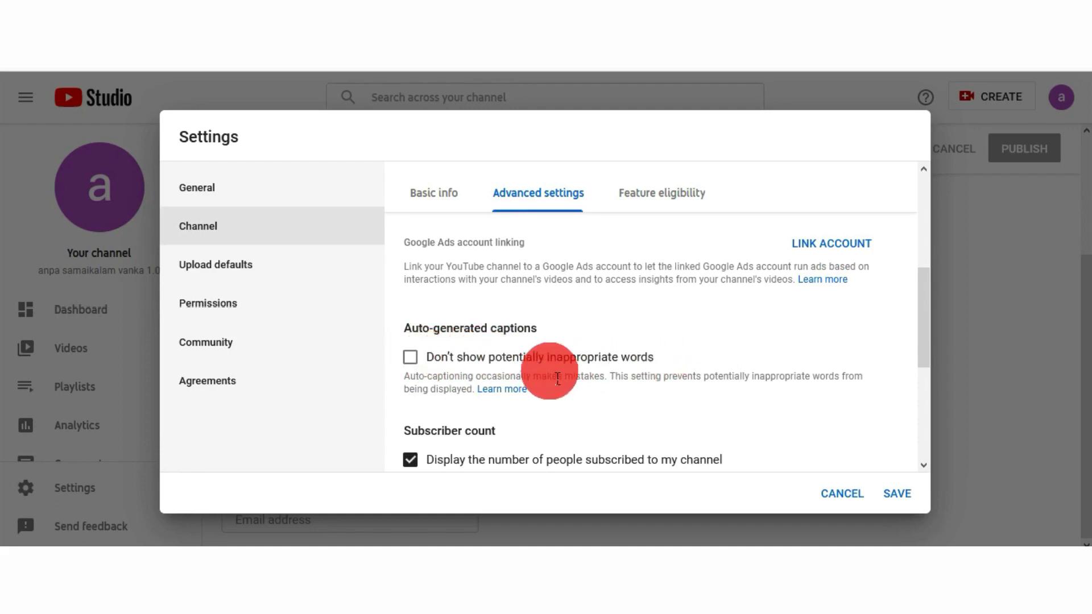
left_click(412, 360)
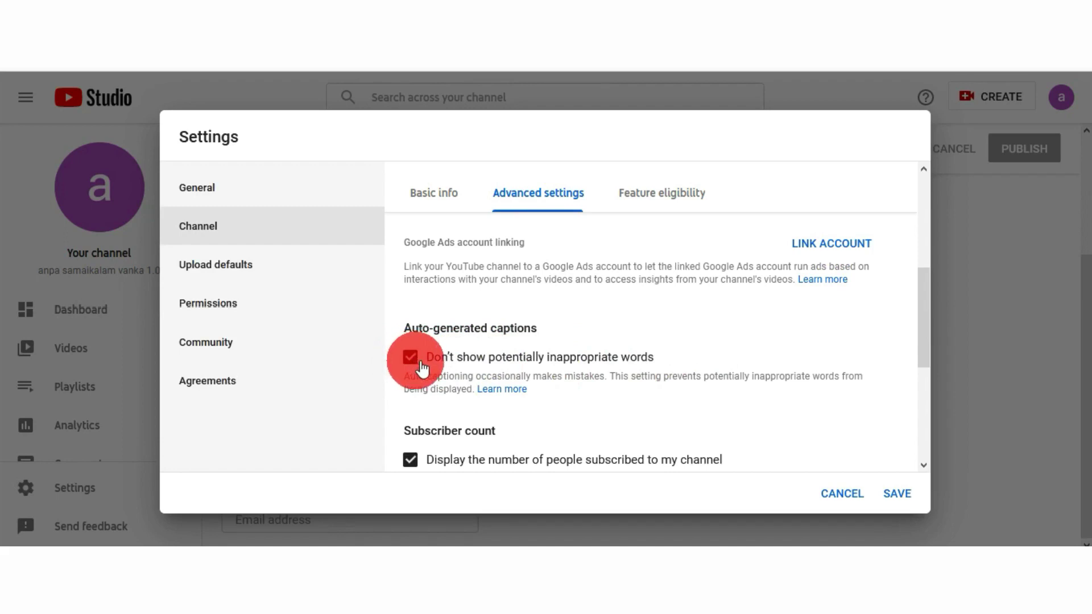
left_click(421, 366)
scroll(675, 409, "down", 3)
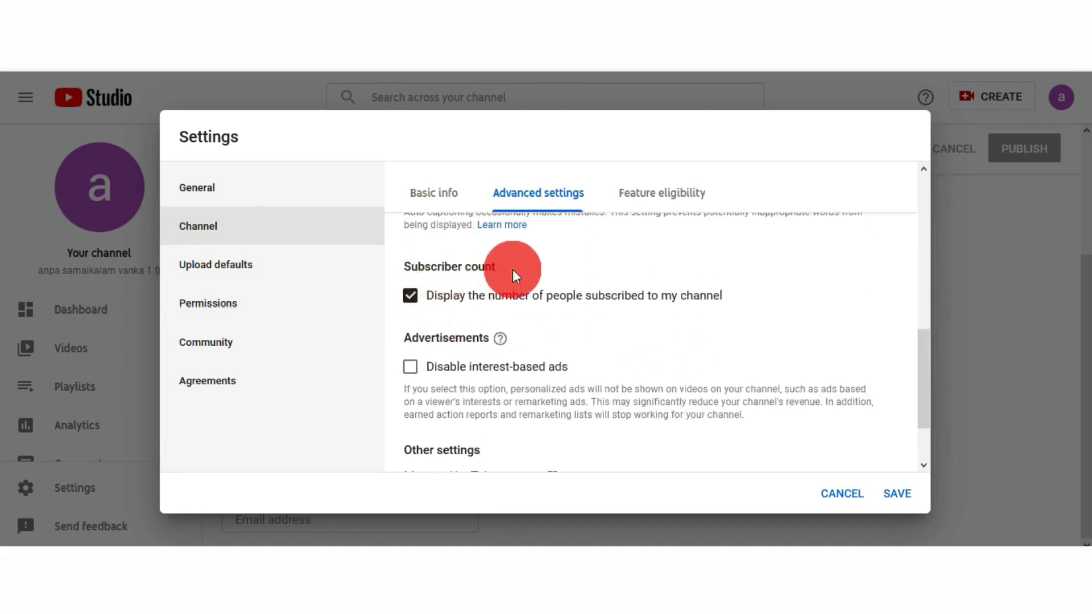
left_click_drag(510, 275, 412, 287)
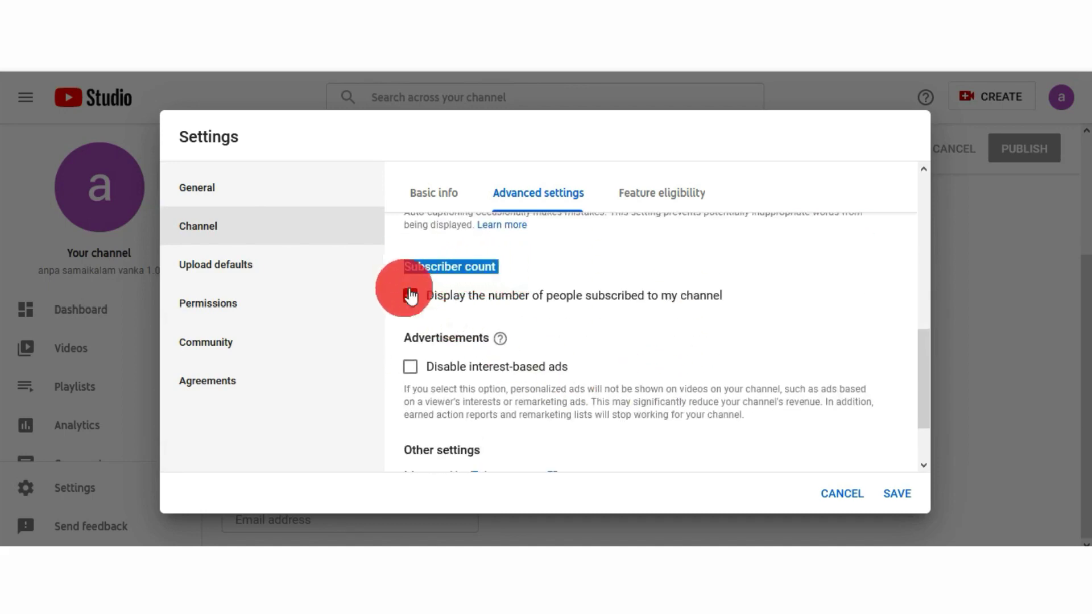
left_click(411, 296)
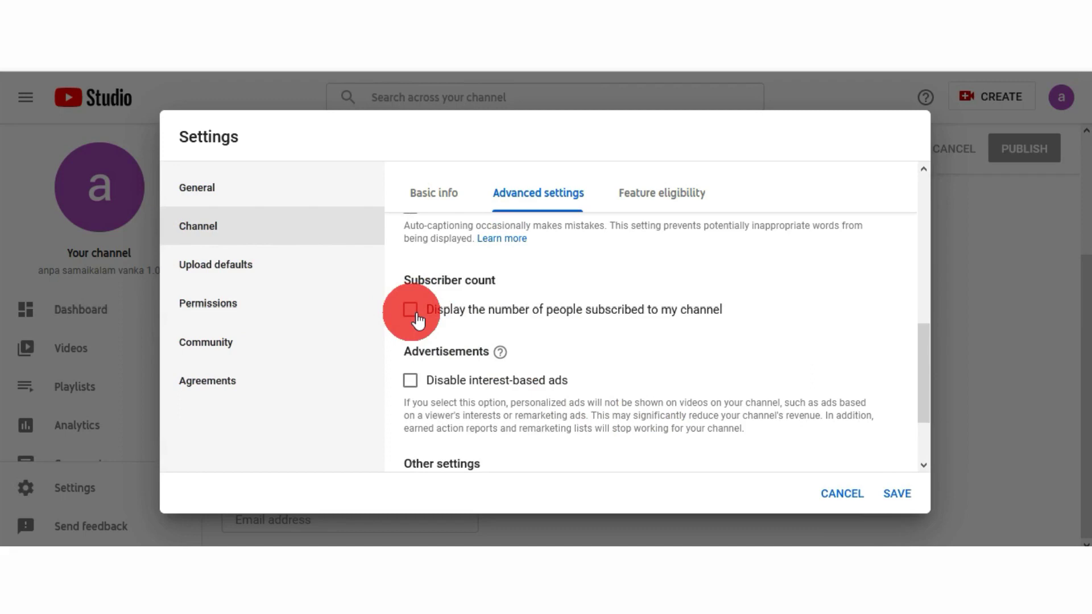
left_click(415, 314)
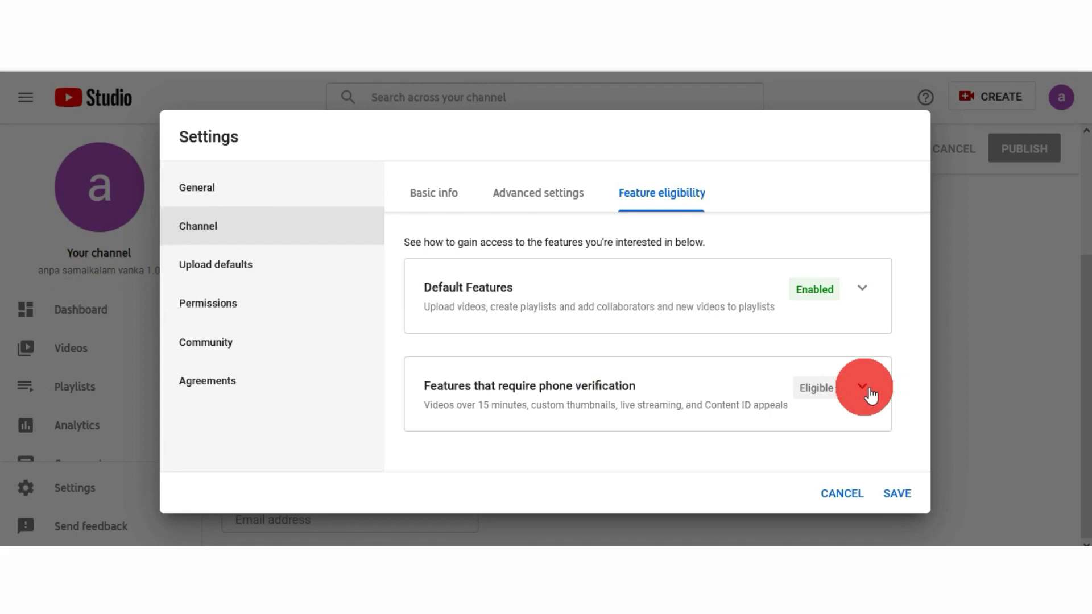
Expand the phone-verification features in Feature eligibility and begin phone number verification
left_click(862, 388)
scroll(613, 435, "down", 3)
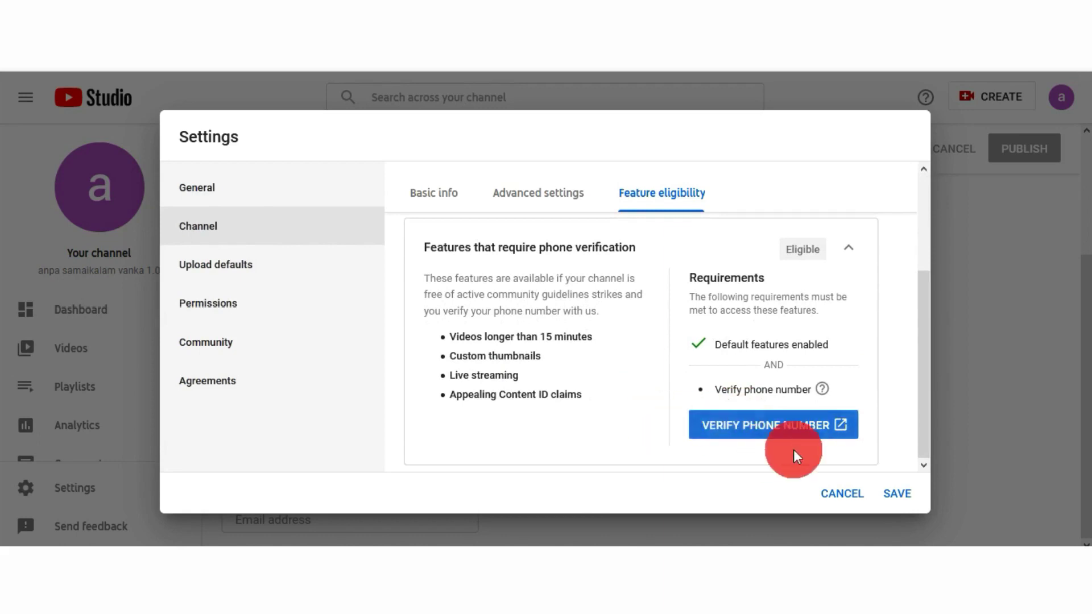
left_click(773, 428)
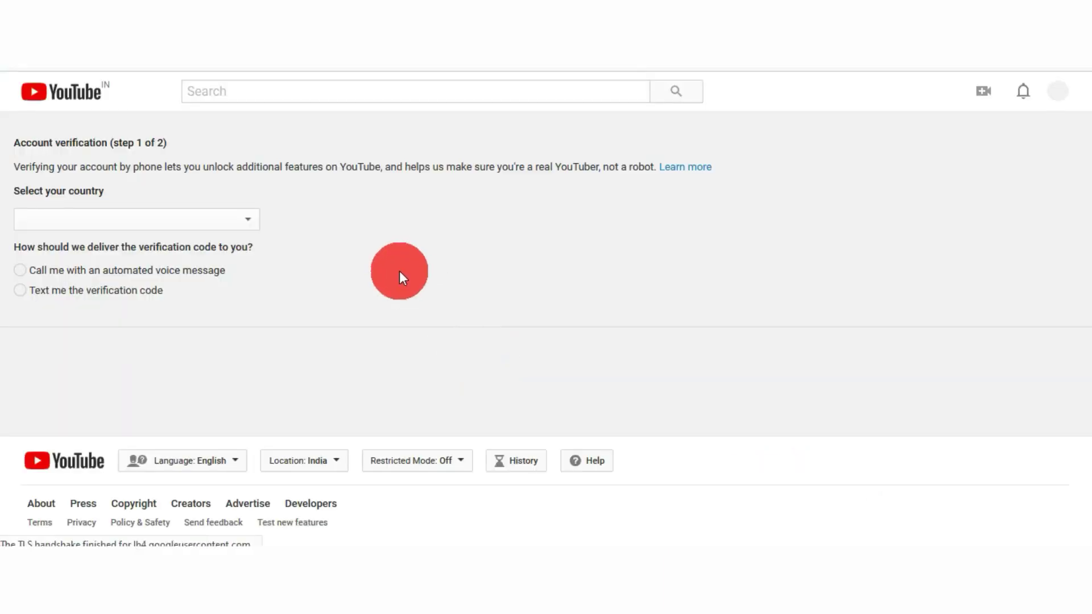
Verify the account by text message, submitting the phone number and then the 6-digit code
left_click(28, 293)
left_click(162, 398)
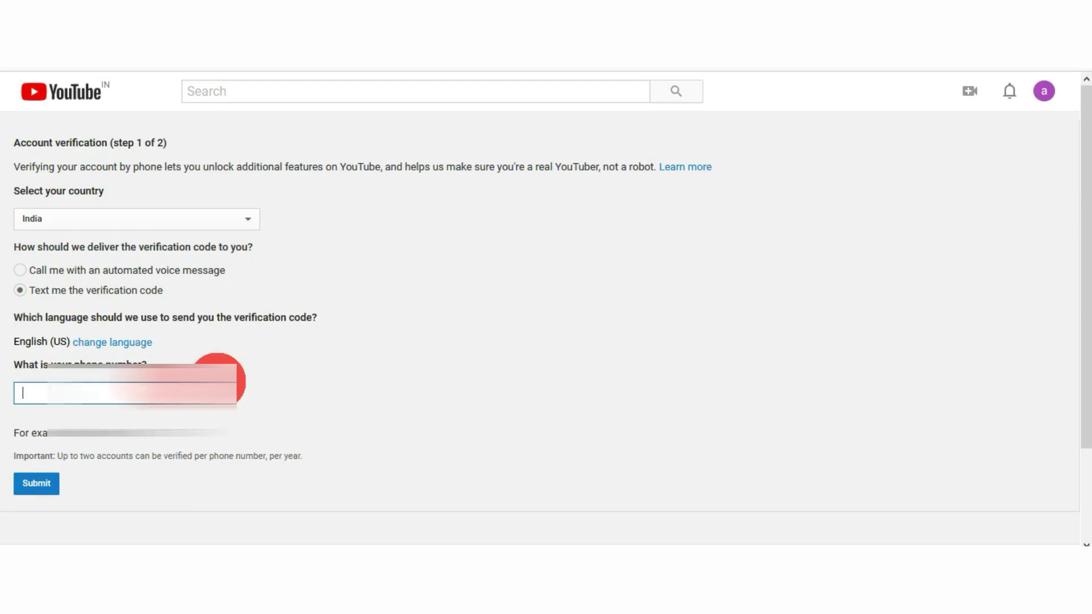
type("9486")
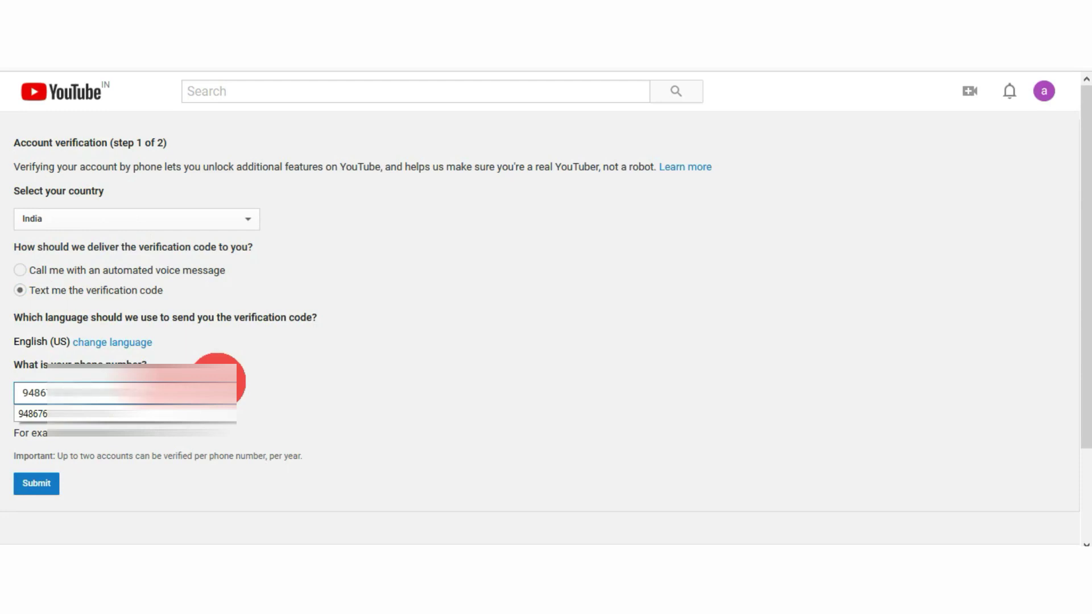
left_click(34, 476)
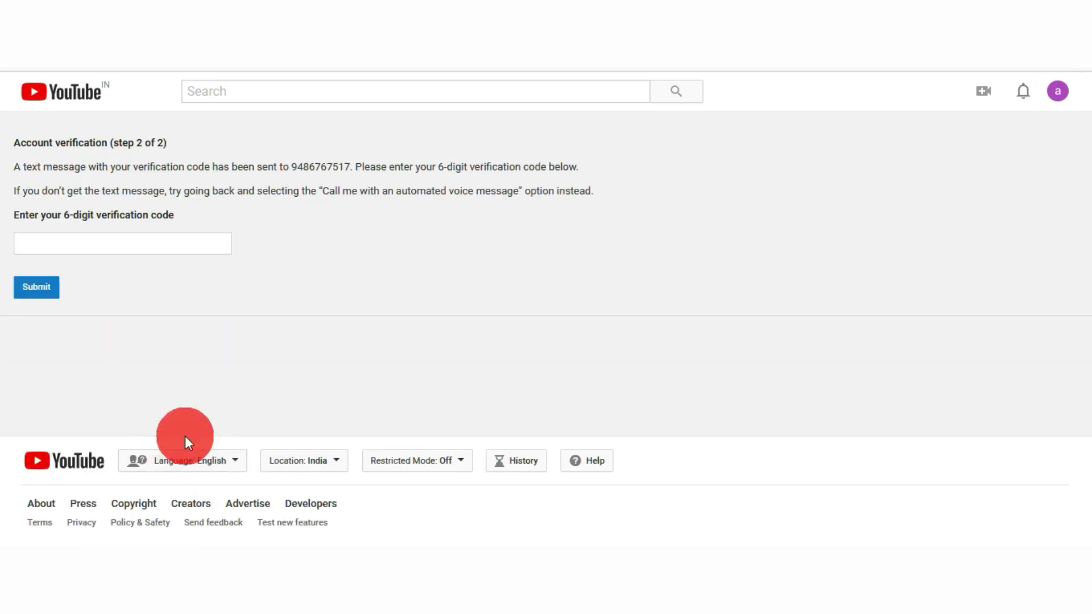
left_click(101, 253)
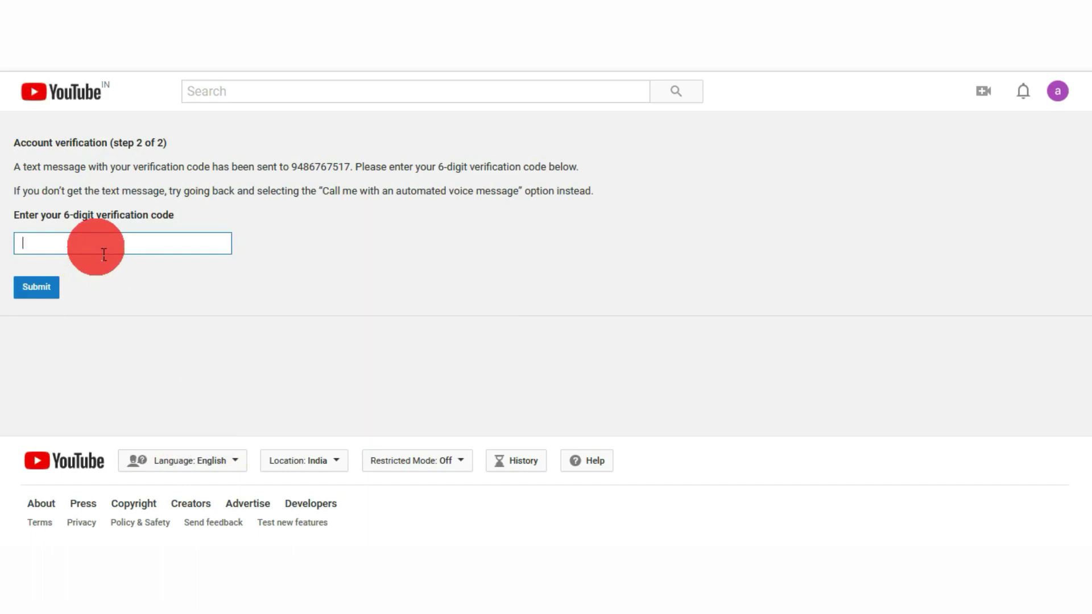
left_click(48, 291)
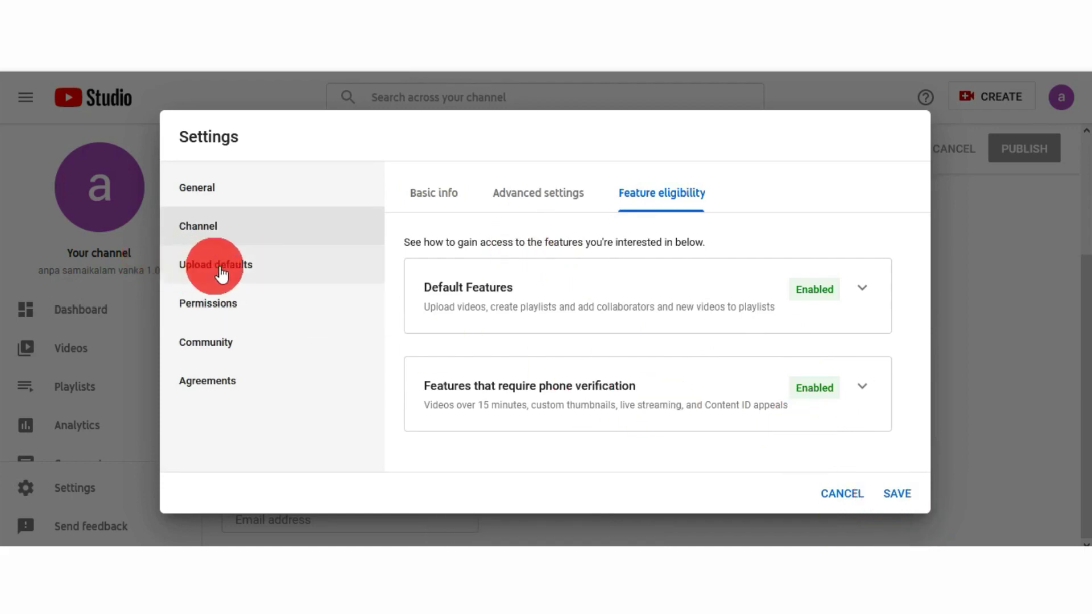
Set the upload defaults' visibility to Private
left_click(220, 274)
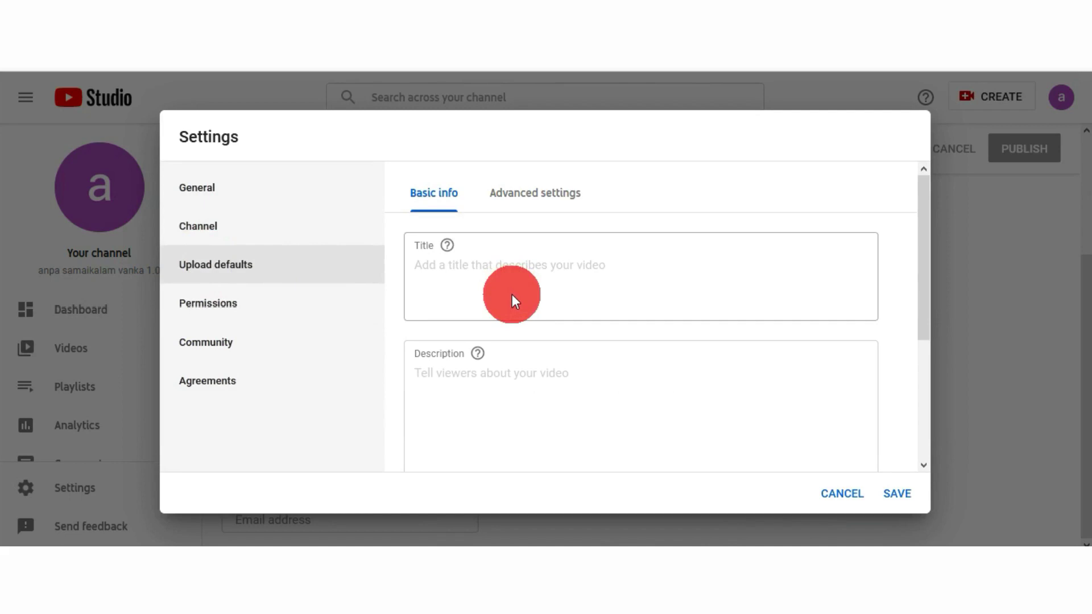
scroll(511, 295, "down", 4)
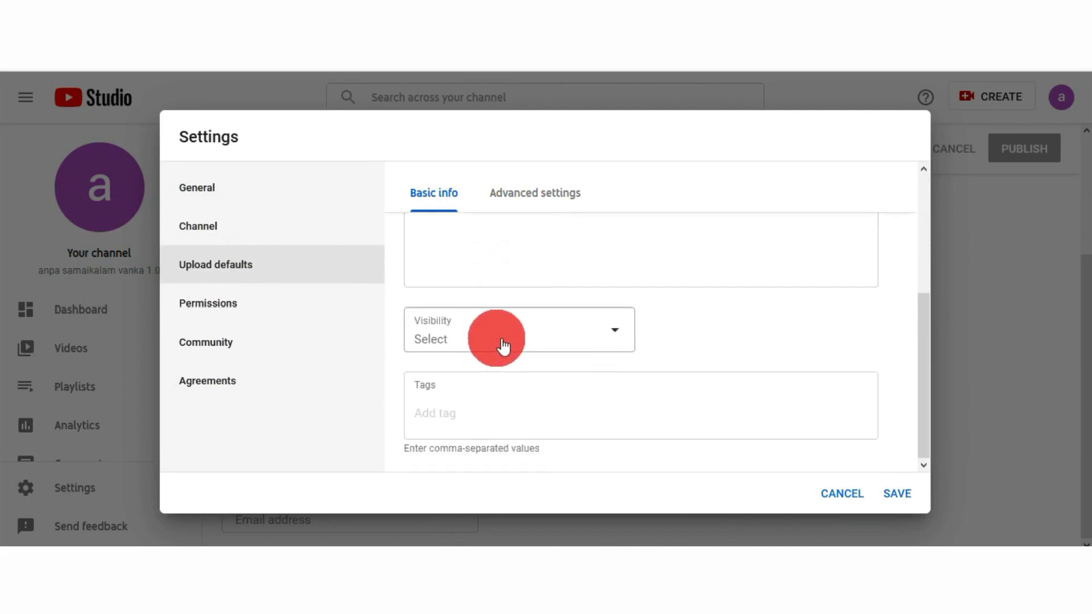
left_click(506, 341)
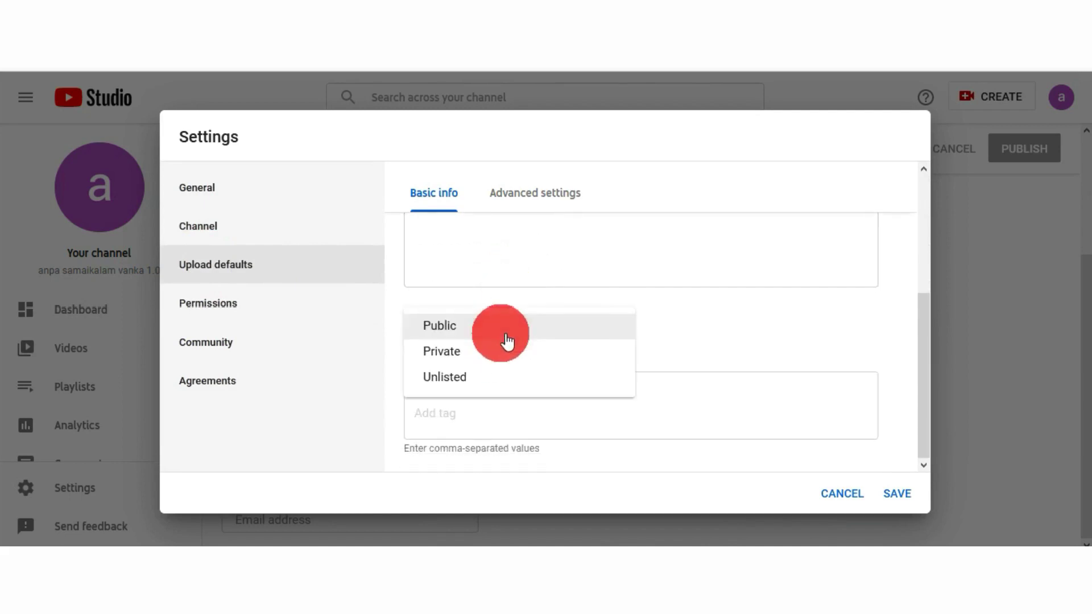
left_click(457, 359)
scroll(592, 390, "down", 3)
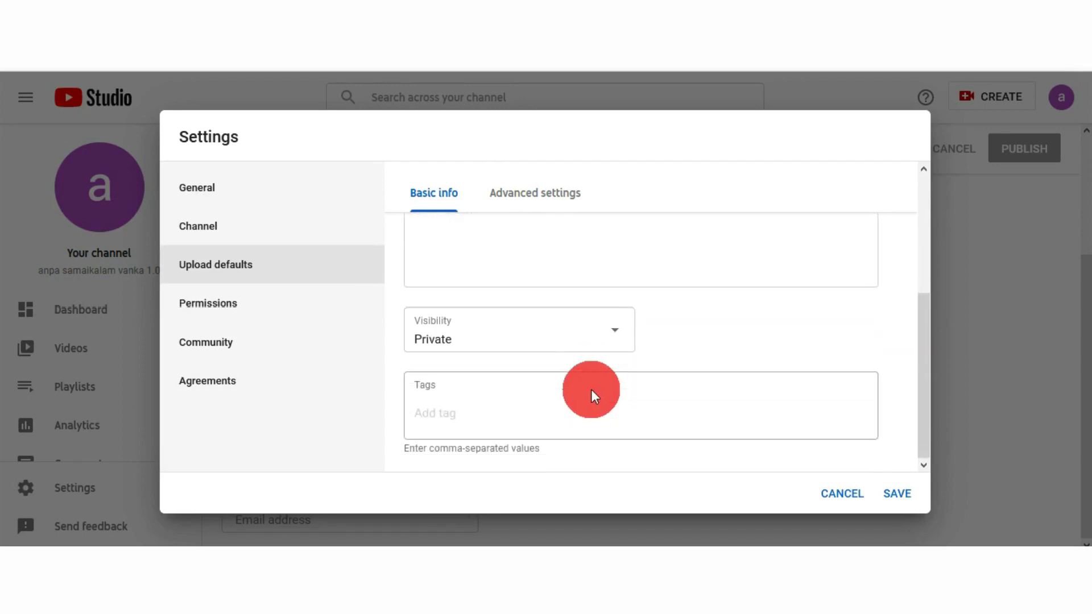
Paste 'samayal kurippu tamil' into the default Tags field
left_click(487, 424)
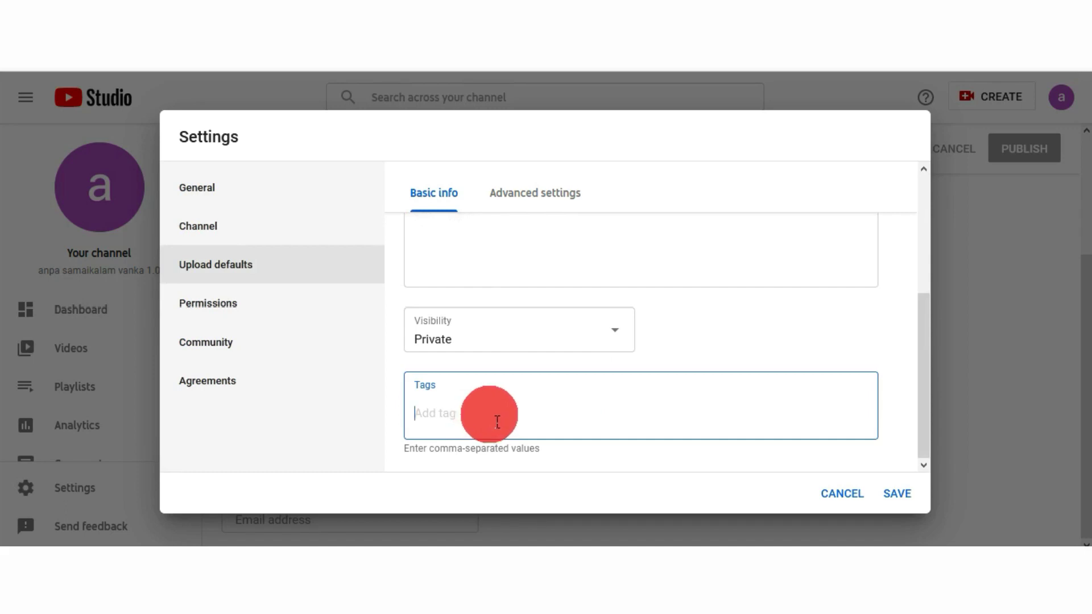
scroll(512, 245, "up", 3)
scroll(528, 398, "up", 2)
scroll(538, 455, "down", 5)
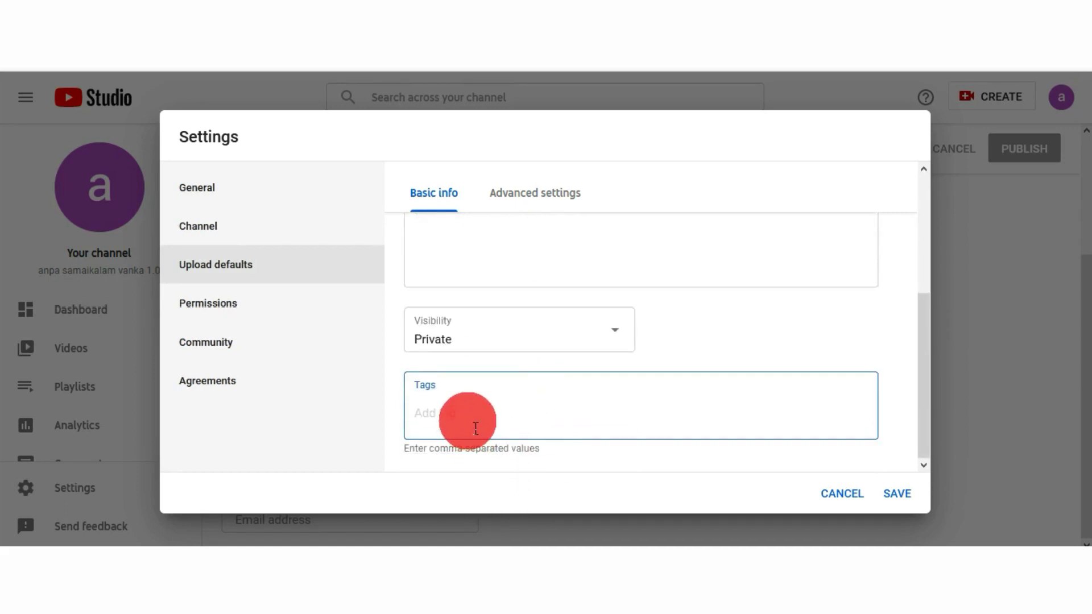
right_click(435, 421)
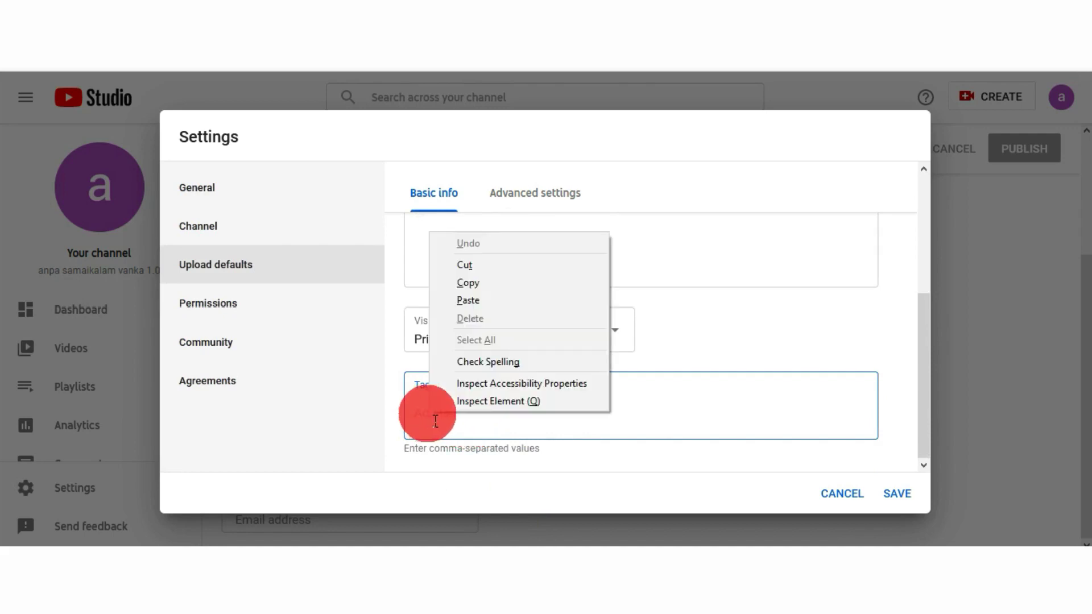
left_click(476, 302)
scroll(540, 364, "down", 2)
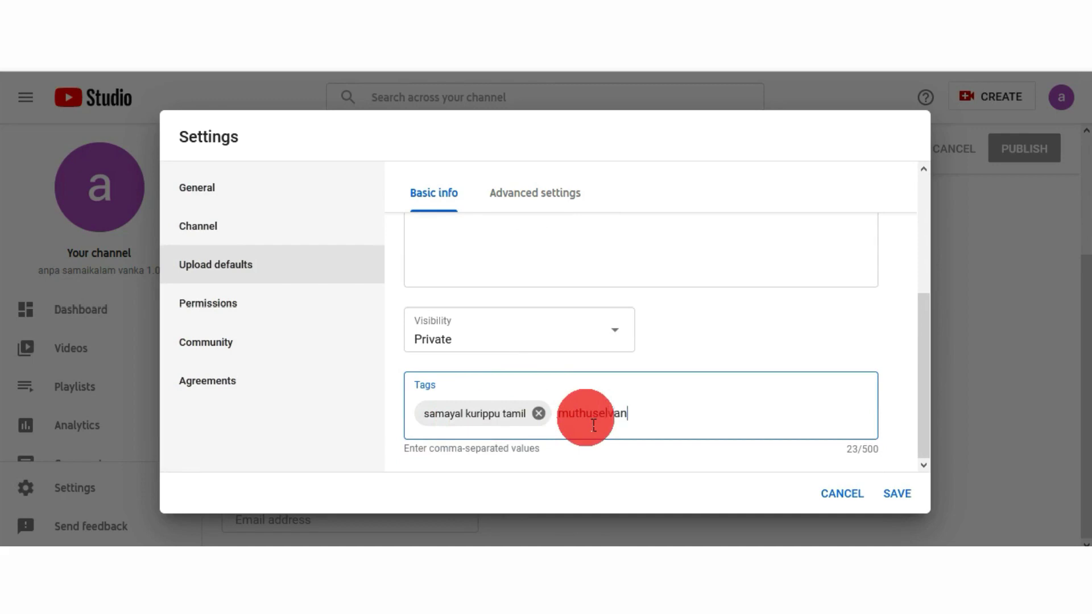
scroll(593, 423, "up", 2)
scroll(592, 425, "down", 2)
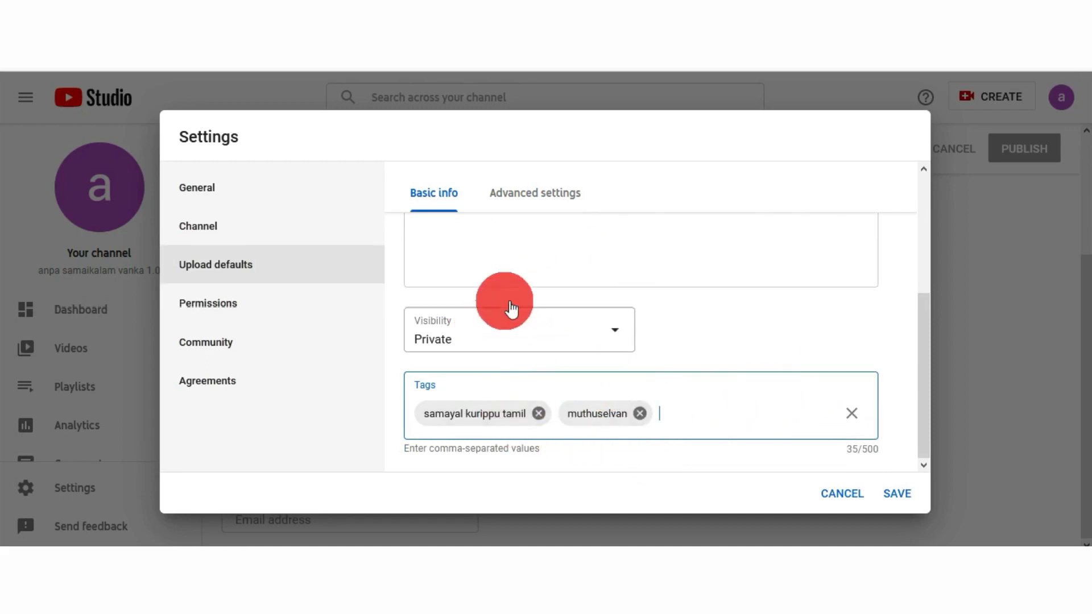
Choose Creative Commons - Attribution as the License on the Advanced settings upload defaults
left_click(528, 196)
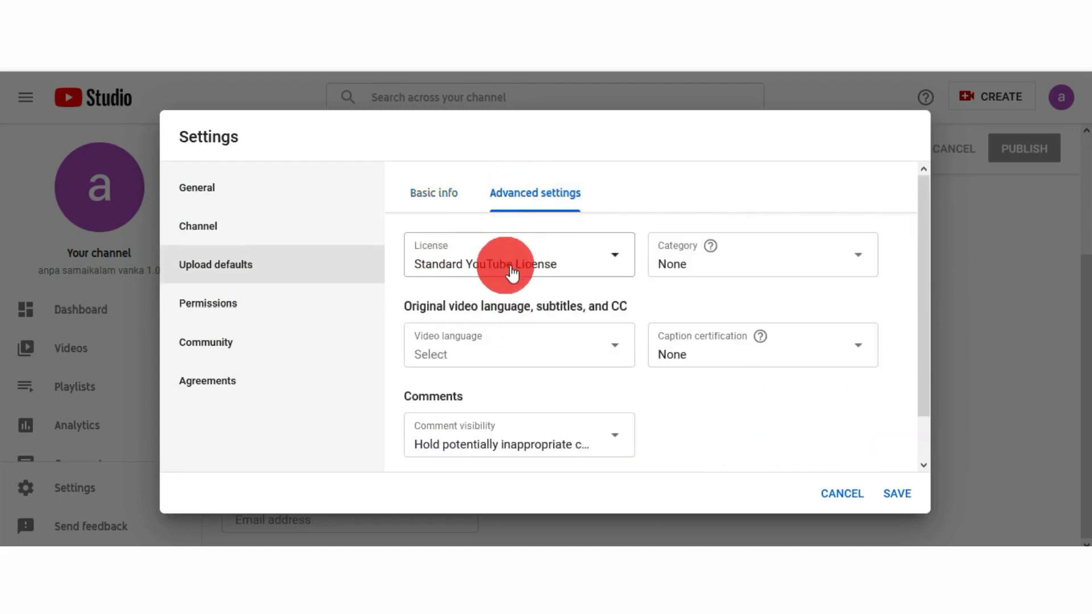
left_click(607, 257)
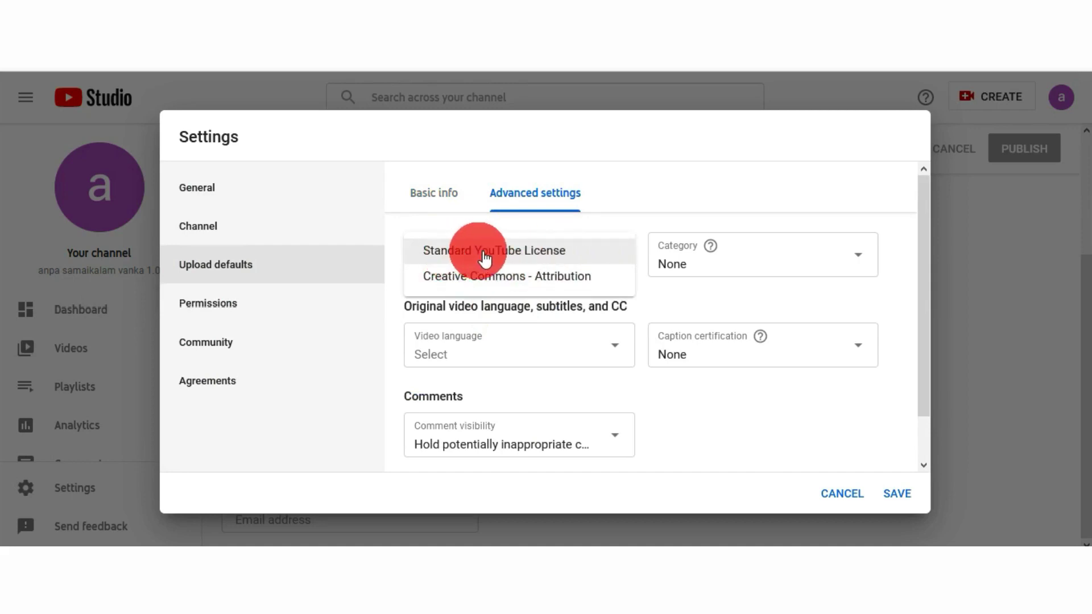
left_click(486, 257)
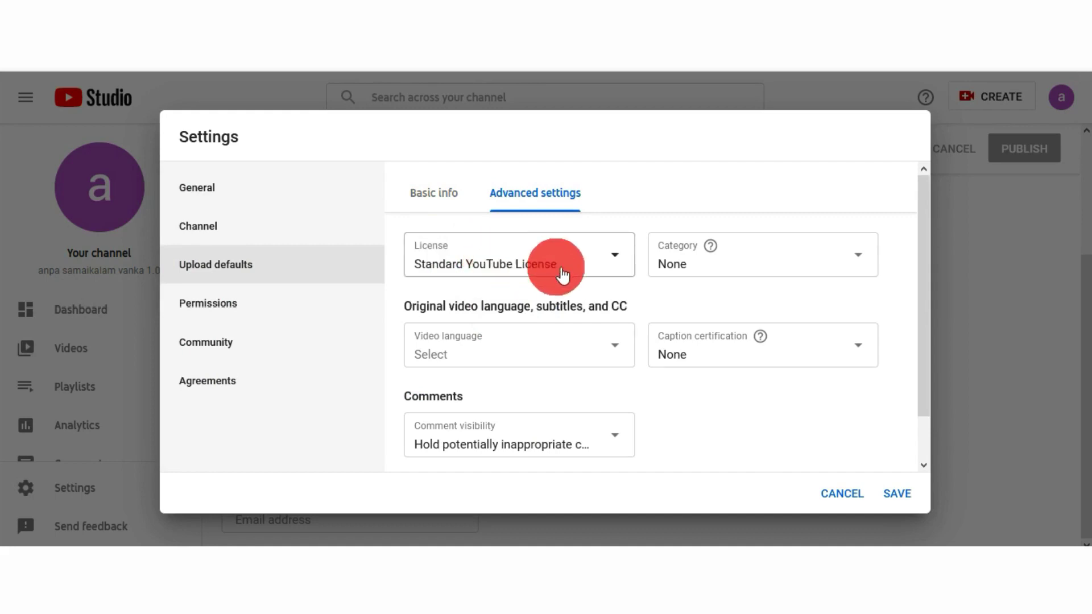
left_click(603, 261)
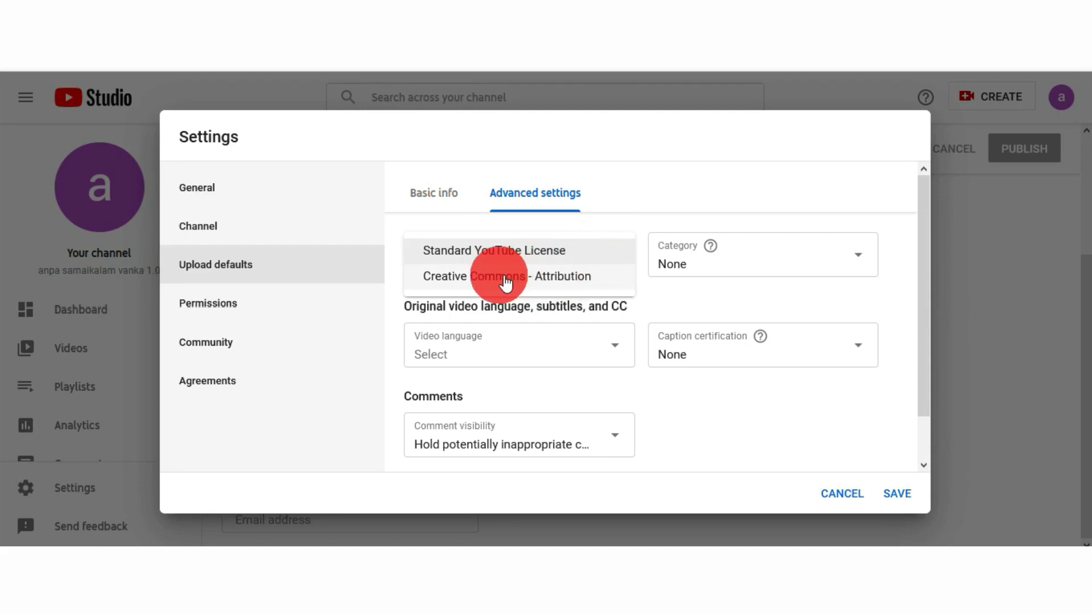
left_click(507, 277)
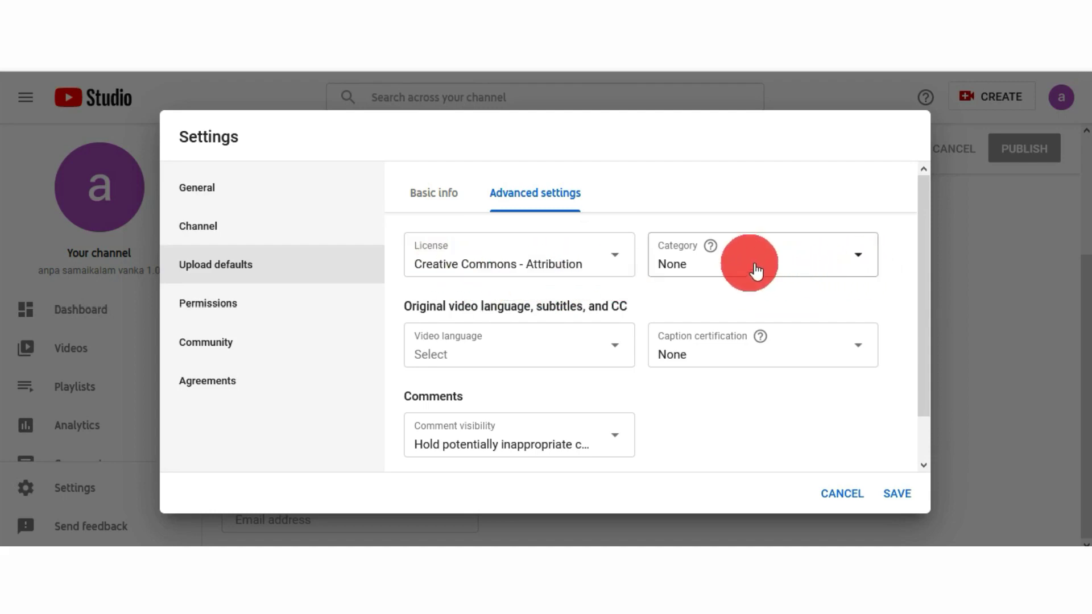
Choose People & Blogs from the Category list as the default upload category
left_click(827, 266)
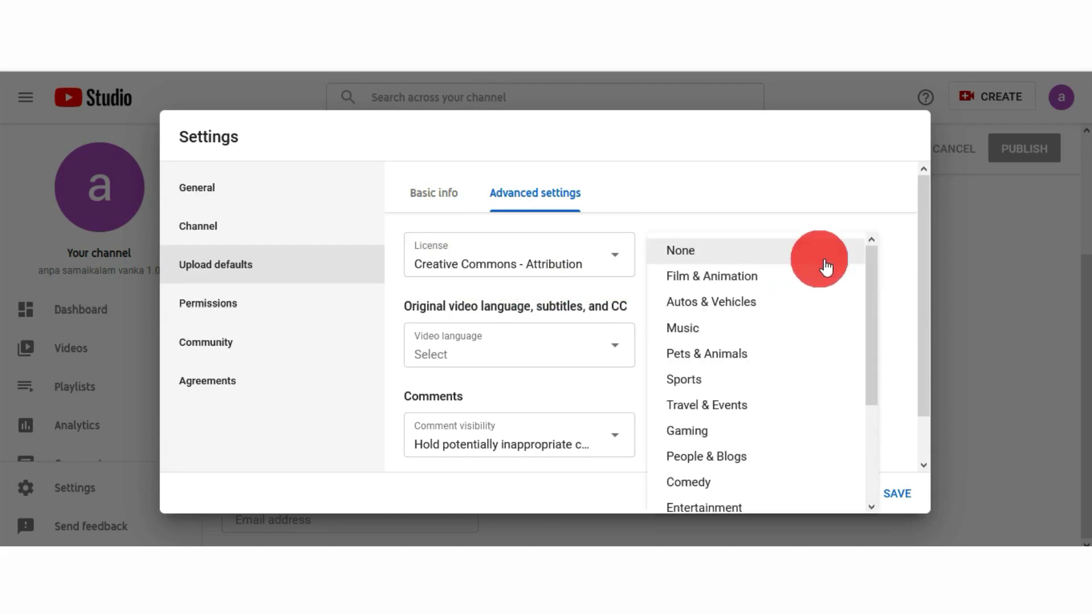
left_click(706, 456)
left_click(818, 273)
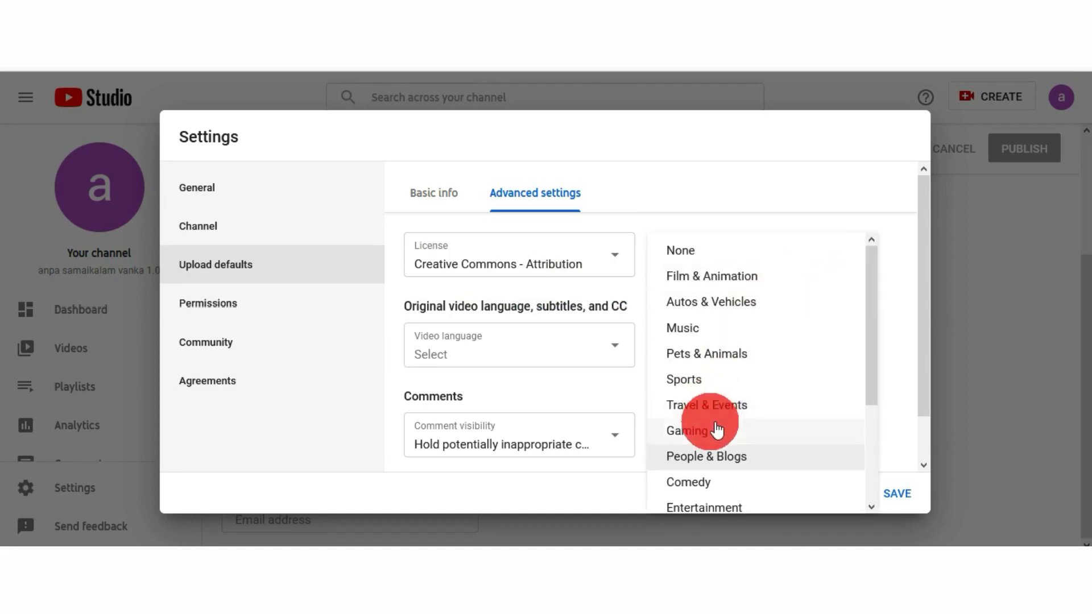
scroll(713, 426, "down", 2)
left_click(726, 377)
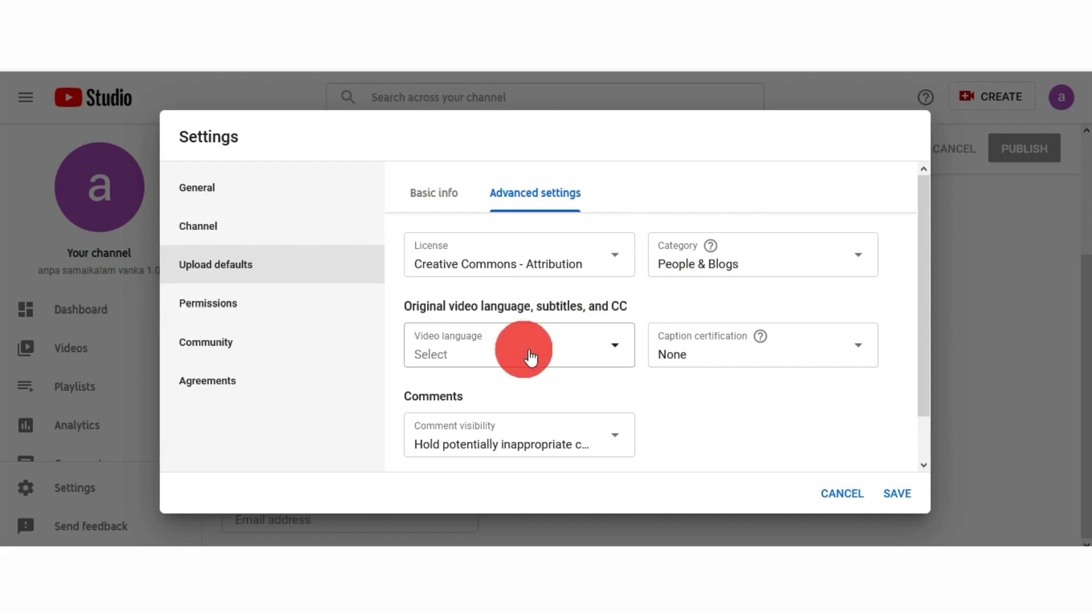
scroll(530, 347, "down", 1)
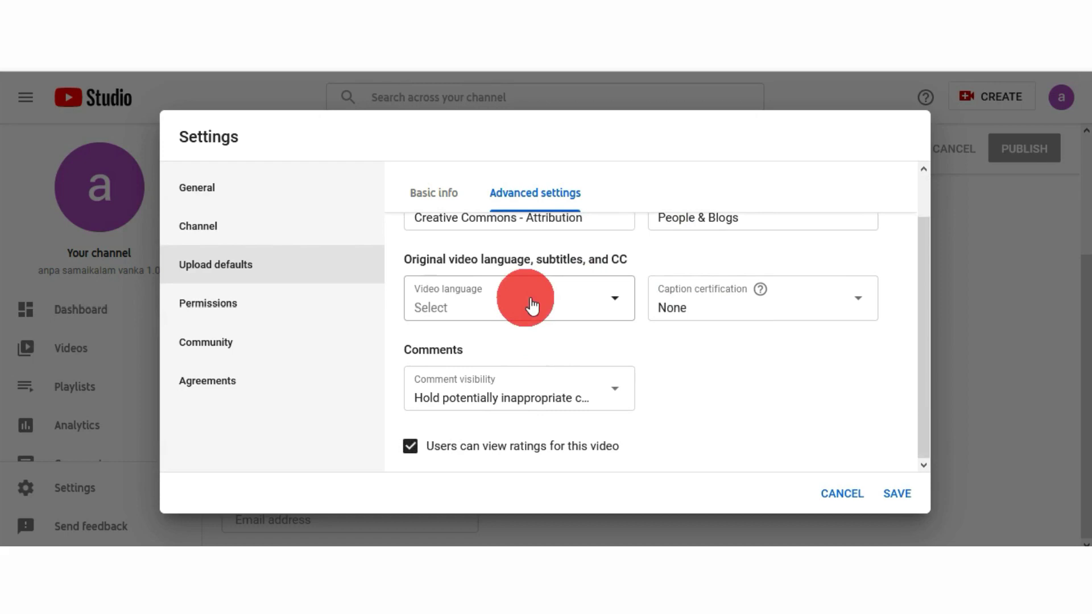
Pick Tamil from the Video language list as the default for uploads
left_click(532, 304)
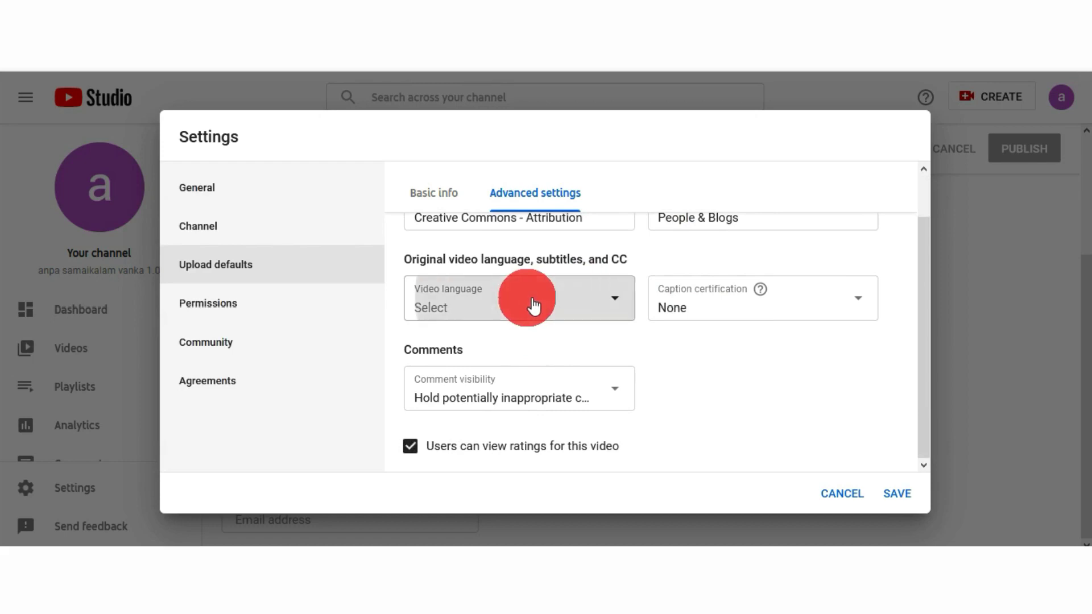
scroll(514, 338, "down", 15)
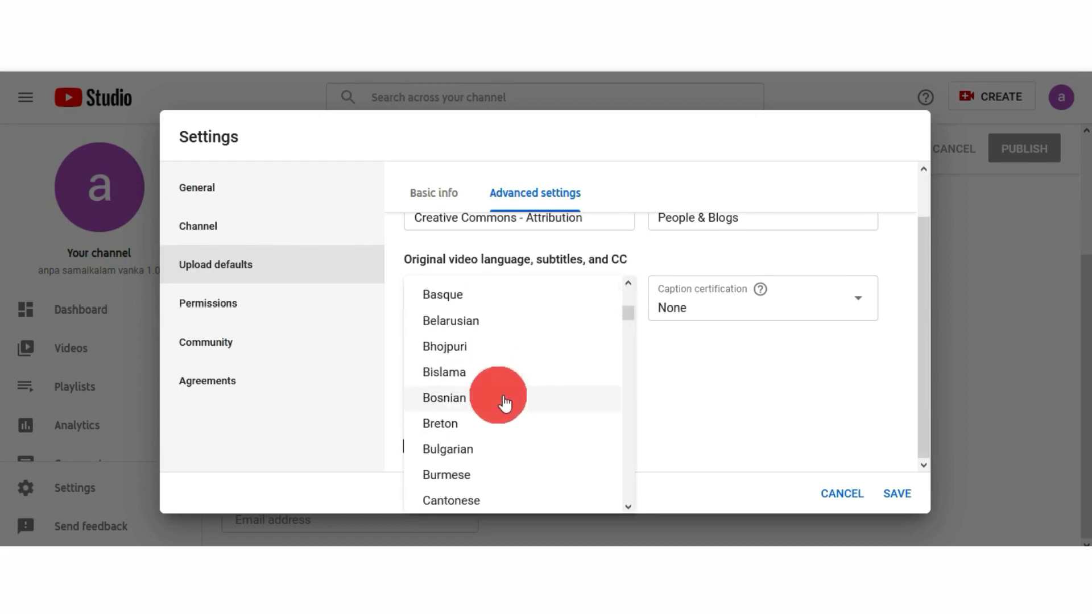
scroll(505, 405, "down", 15)
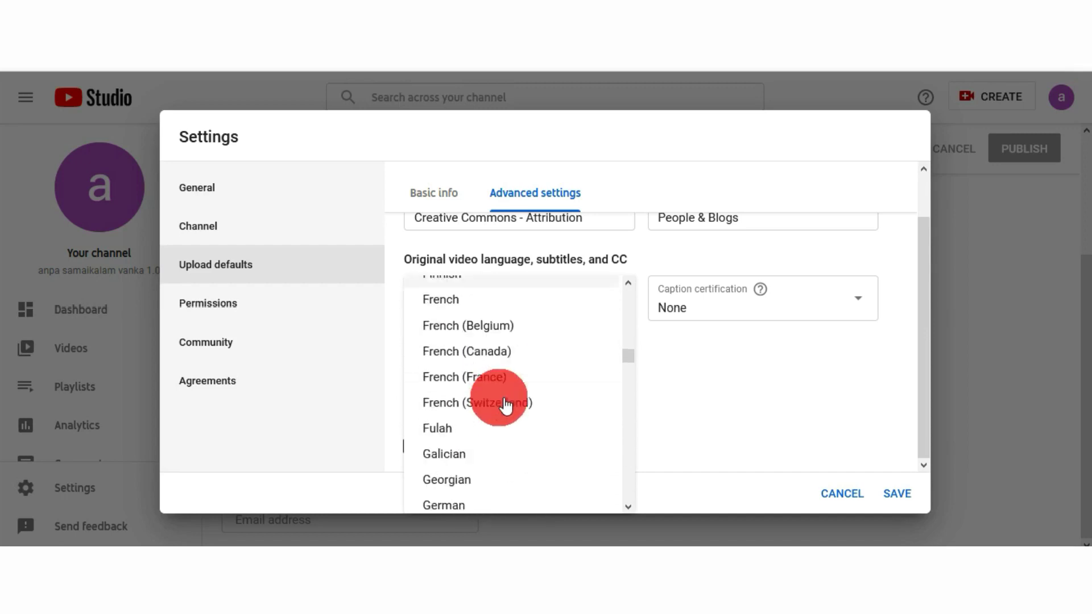
scroll(505, 405, "down", 15)
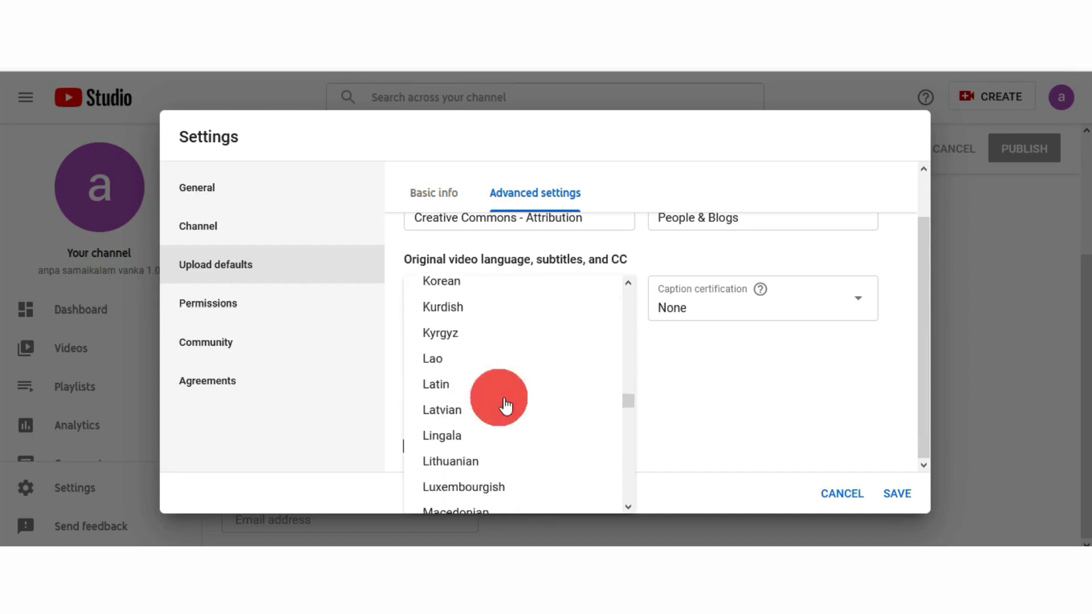
scroll(506, 405, "down", 15)
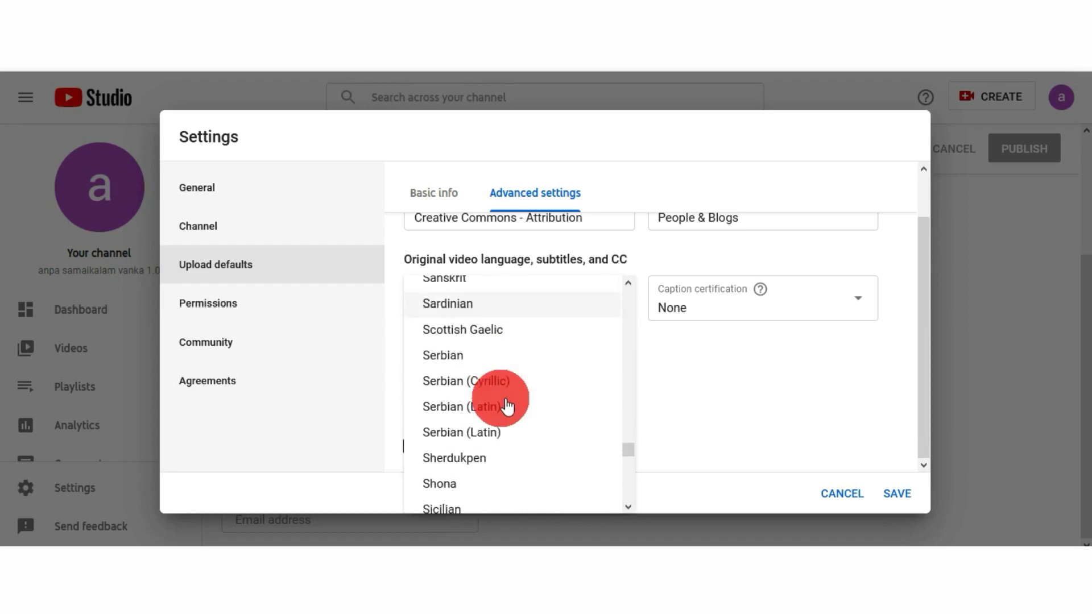
scroll(507, 398, "up", 3)
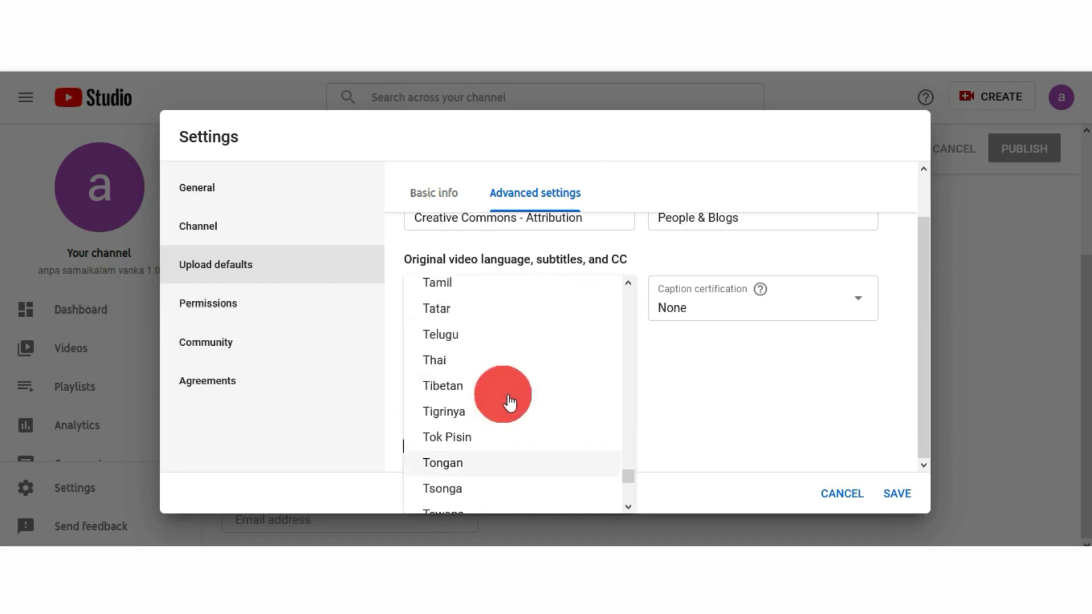
left_click(449, 375)
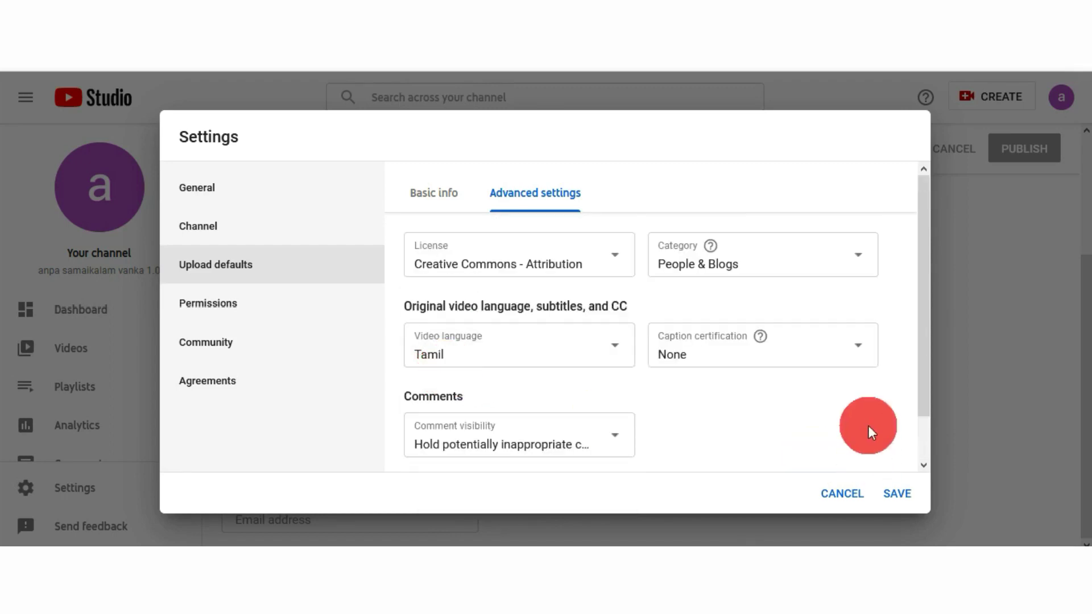
scroll(716, 387, "down", 1)
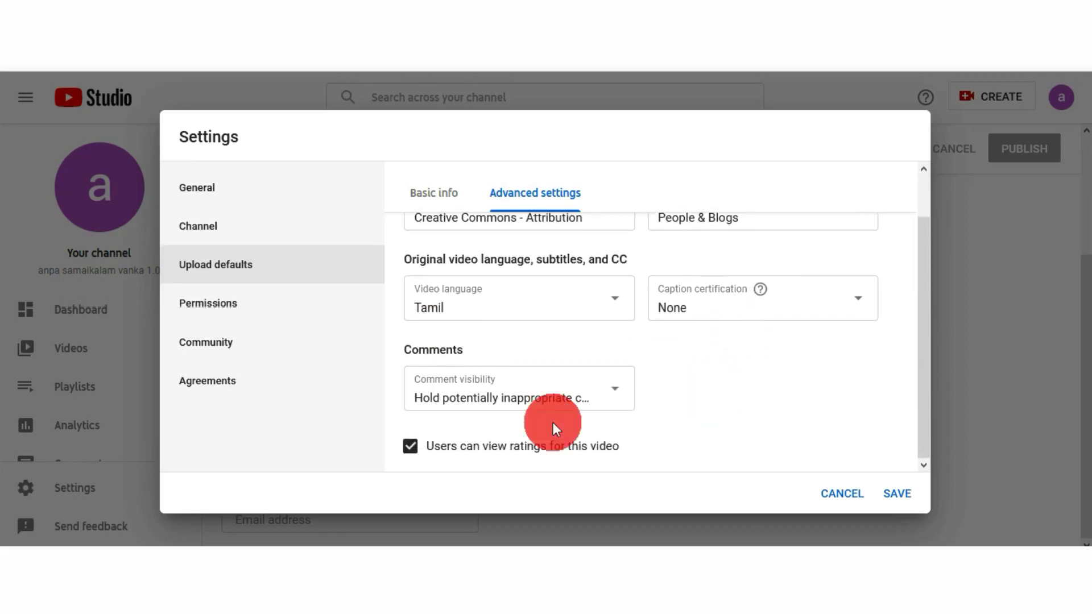
Set the default comment visibility for uploads to Allow all comments
left_click(622, 401)
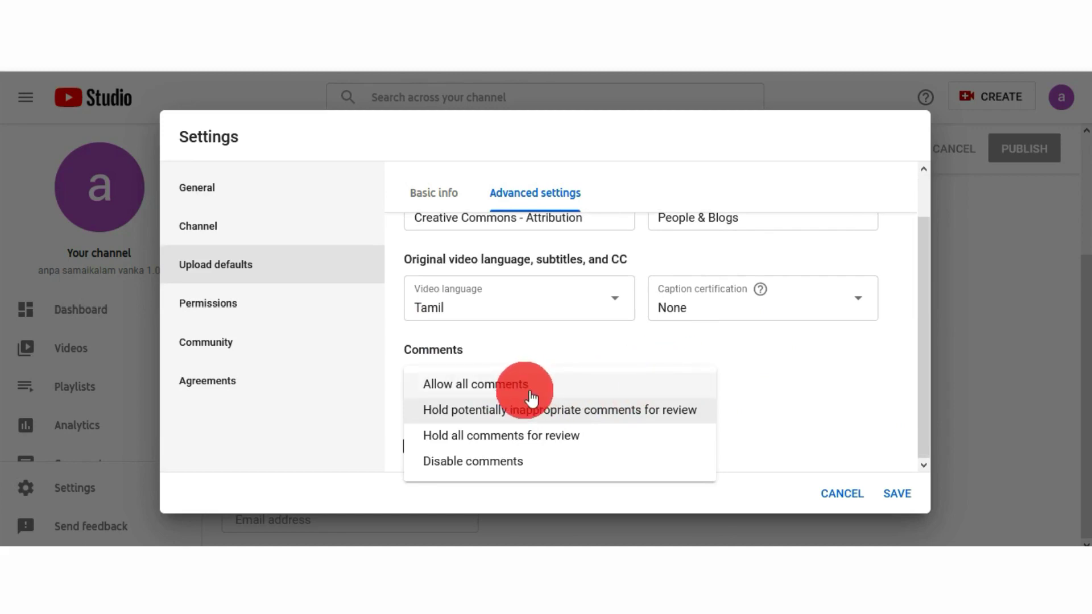
left_click(497, 389)
scroll(765, 413, "down", 1)
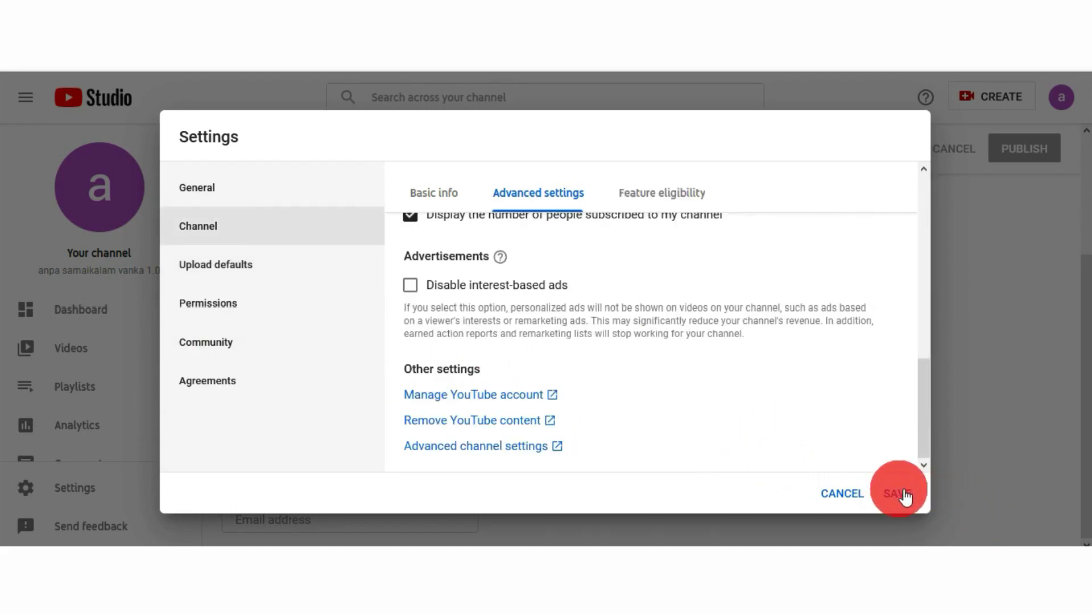
Save the upload defaults, then open Manage YouTube account from Channel > Advanced settings
left_click(896, 494)
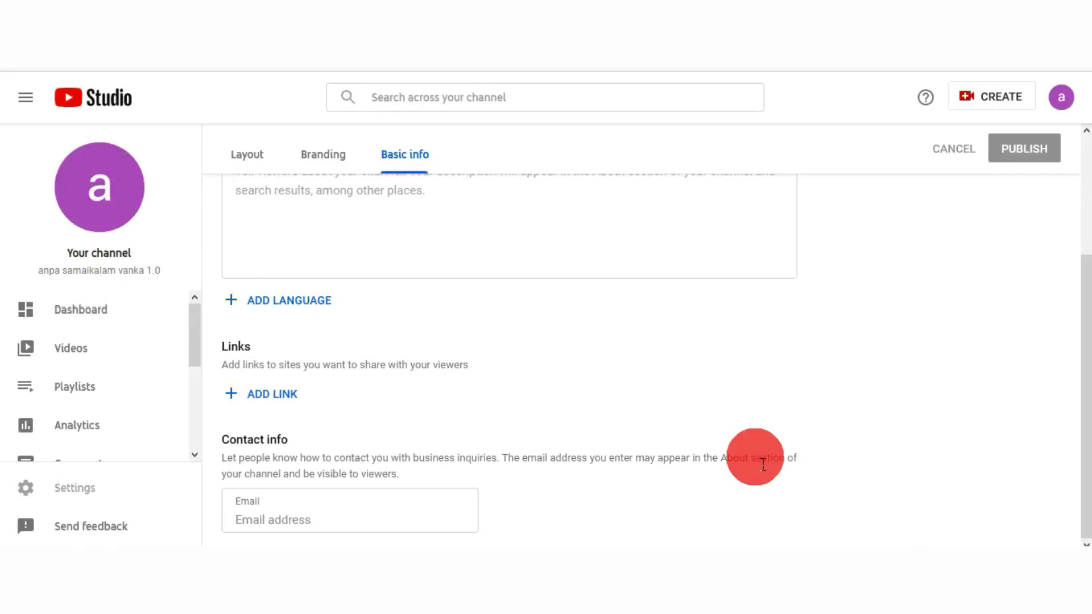
left_click(88, 490)
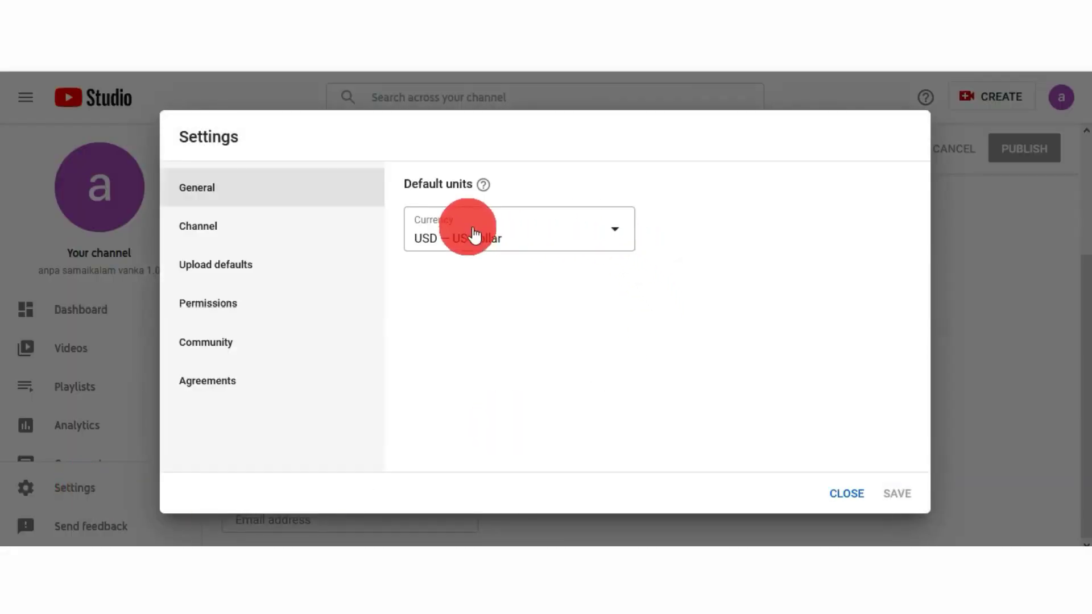
left_click(237, 230)
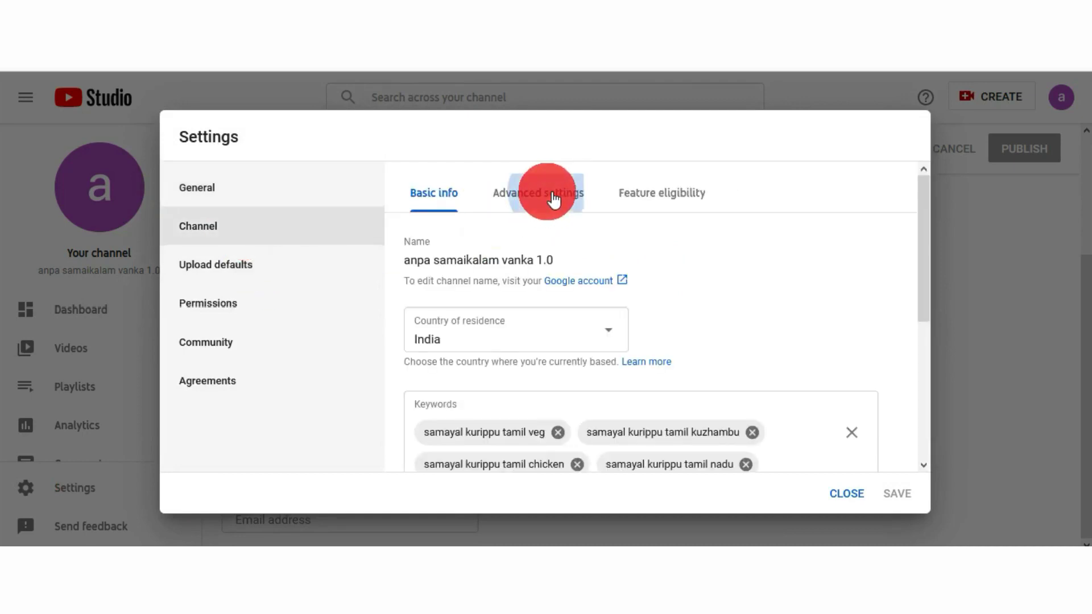
left_click(553, 199)
scroll(551, 336, "down", 10)
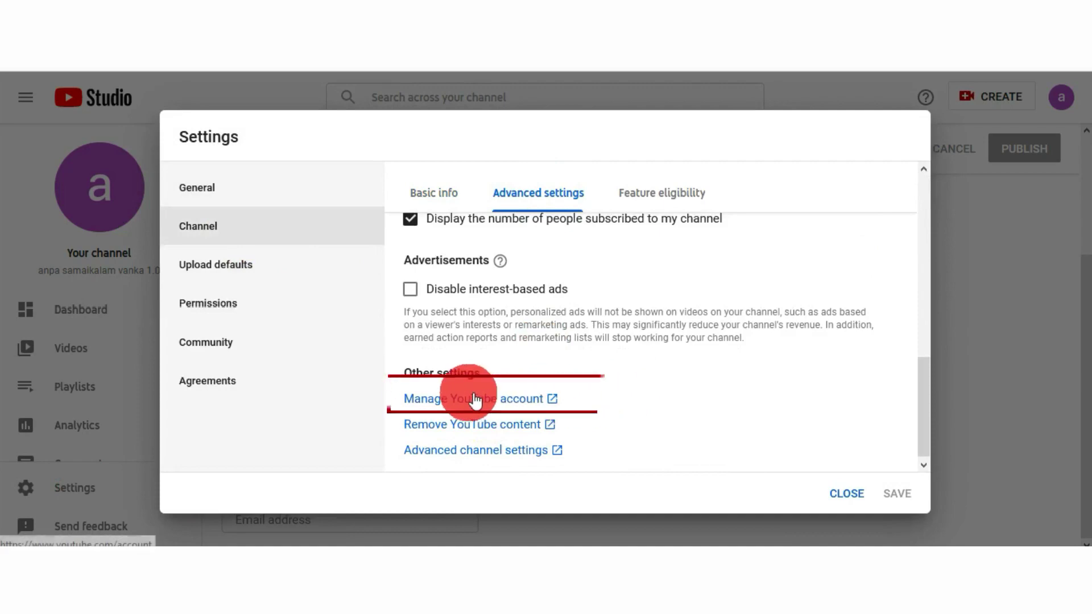
left_click(477, 403)
Go to Notifications settings and toggle notifications for this browser
scroll(324, 297, "down", 2)
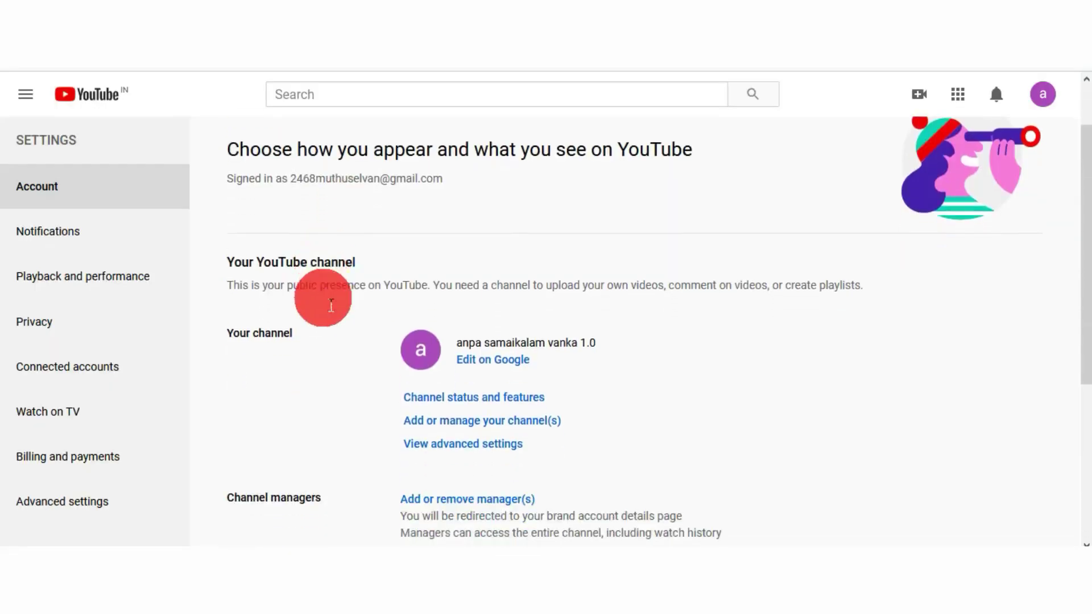
scroll(434, 356, "down", 4)
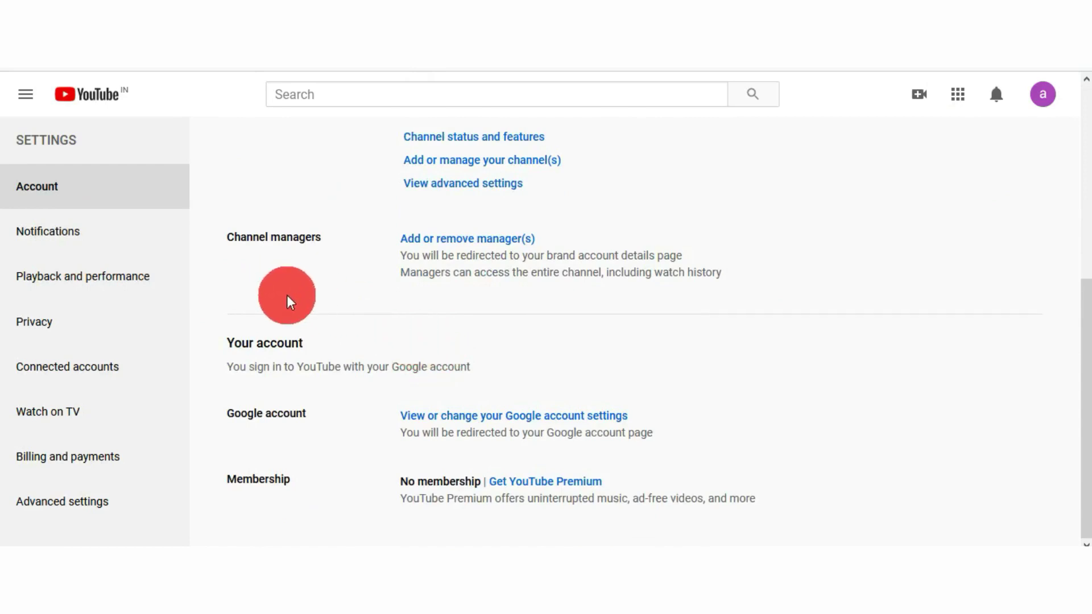
left_click(70, 242)
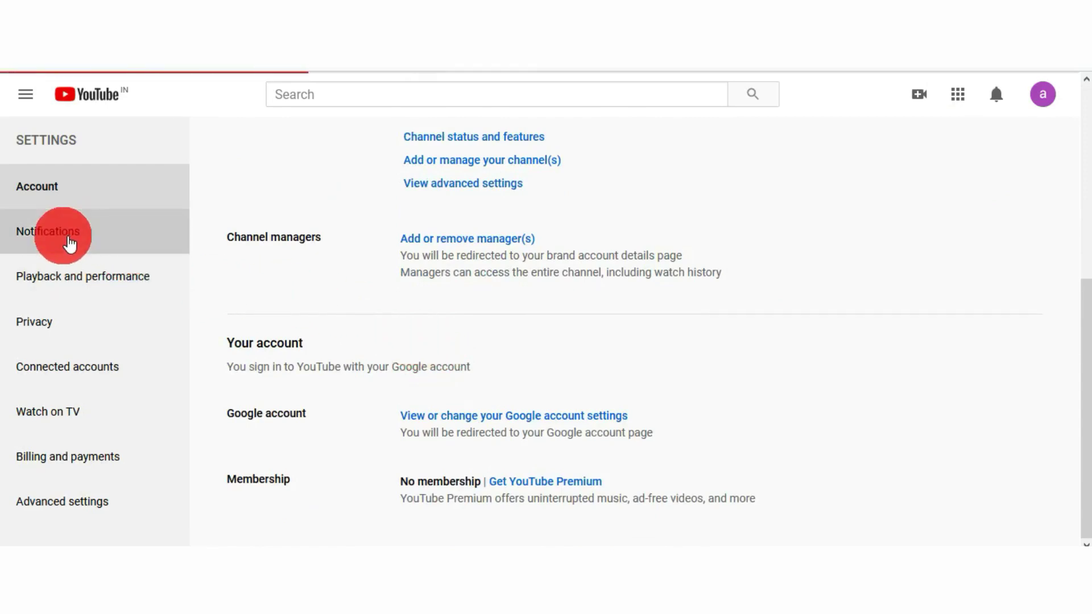
scroll(529, 370, "down", 2)
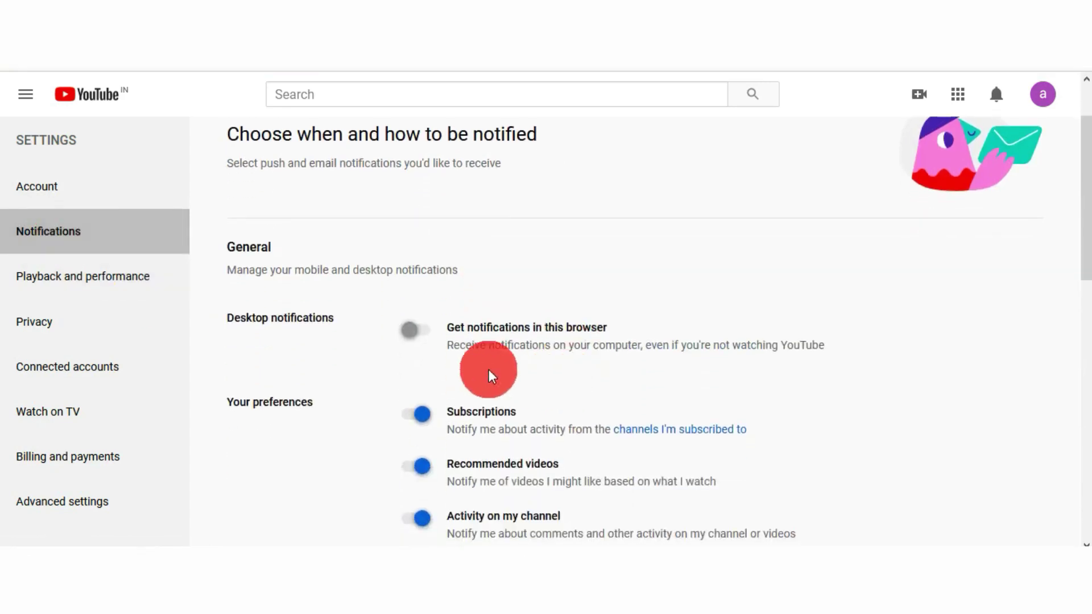
scroll(432, 341, "down", 2)
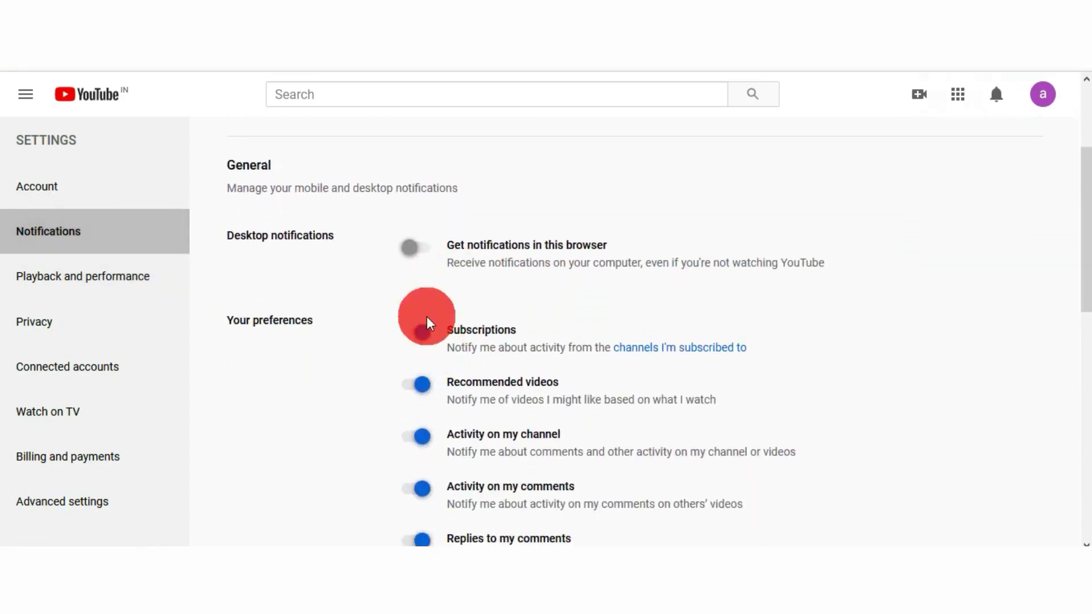
left_click(410, 249)
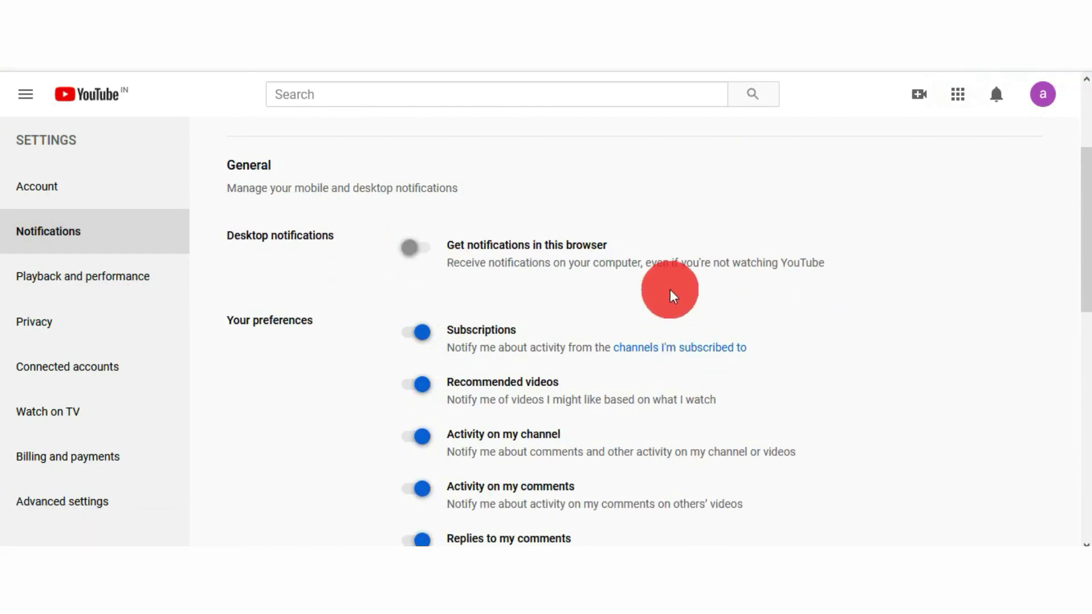
Switch on General product updates and Creator updates and announcements emails
scroll(585, 387, "down", 5)
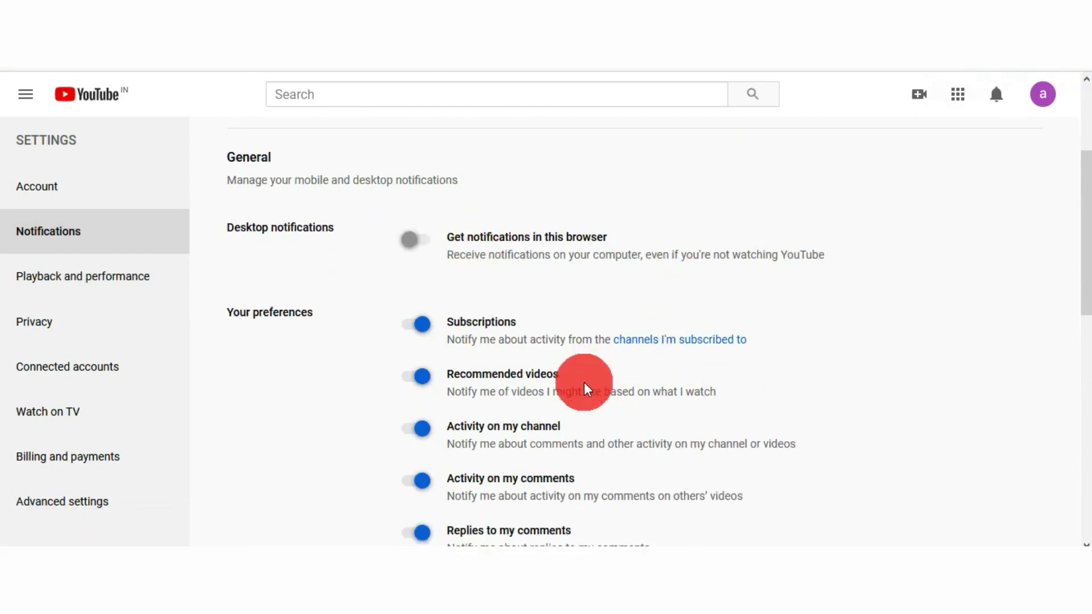
scroll(585, 385, "down", 6)
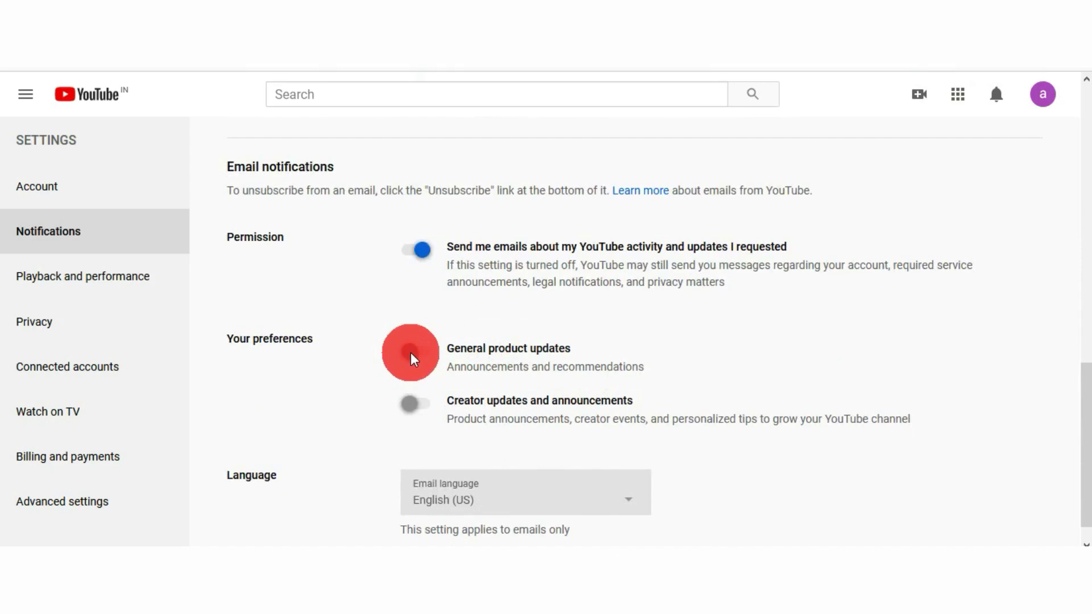
left_click(412, 353)
left_click(412, 404)
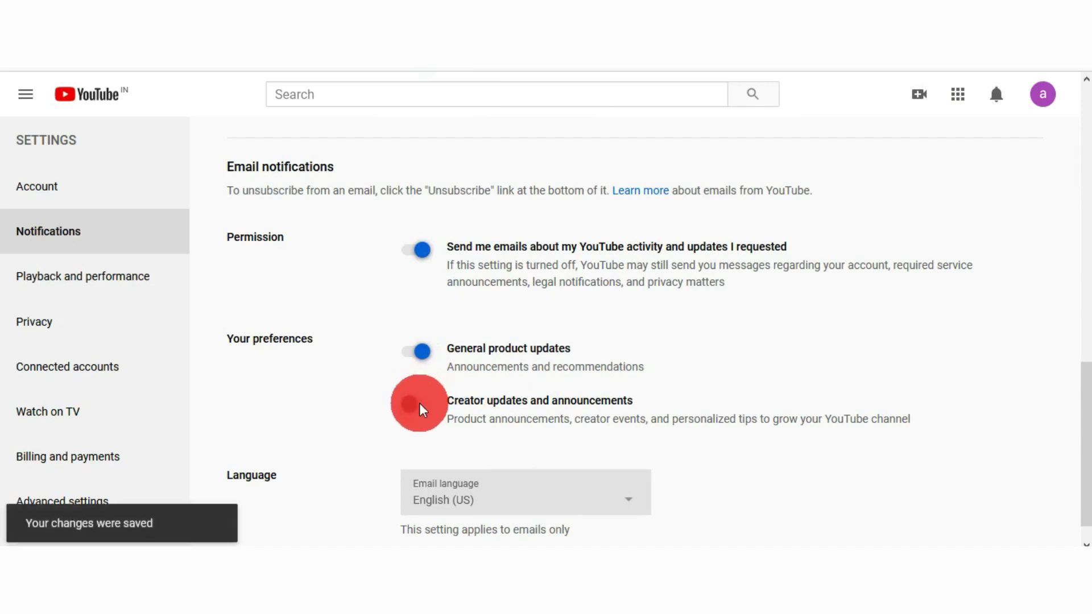
scroll(694, 405, "down", 1)
scroll(695, 404, "up", 10)
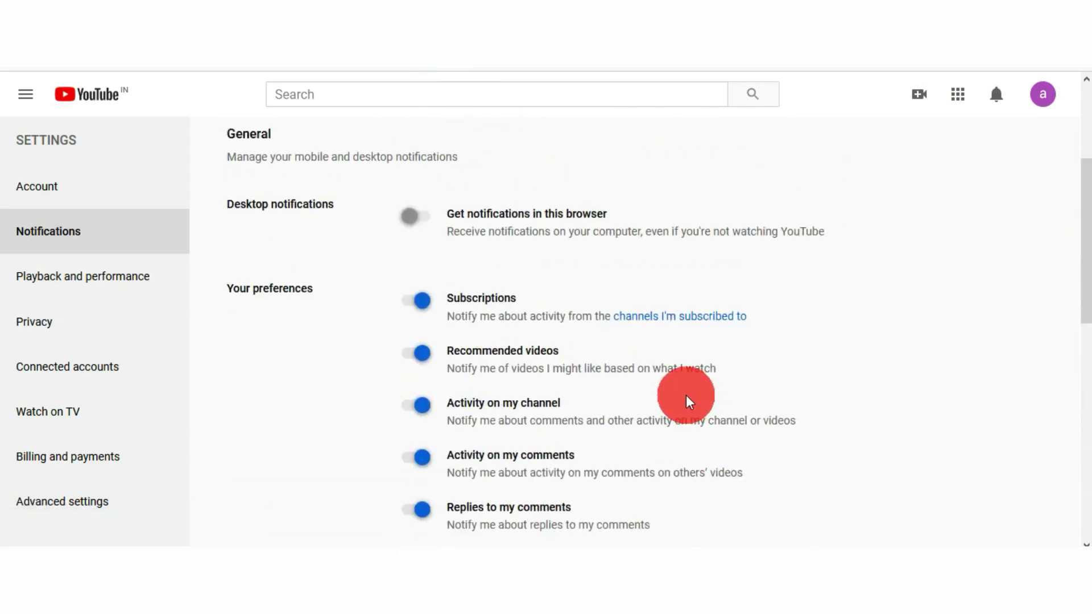
scroll(689, 401, "down", 9)
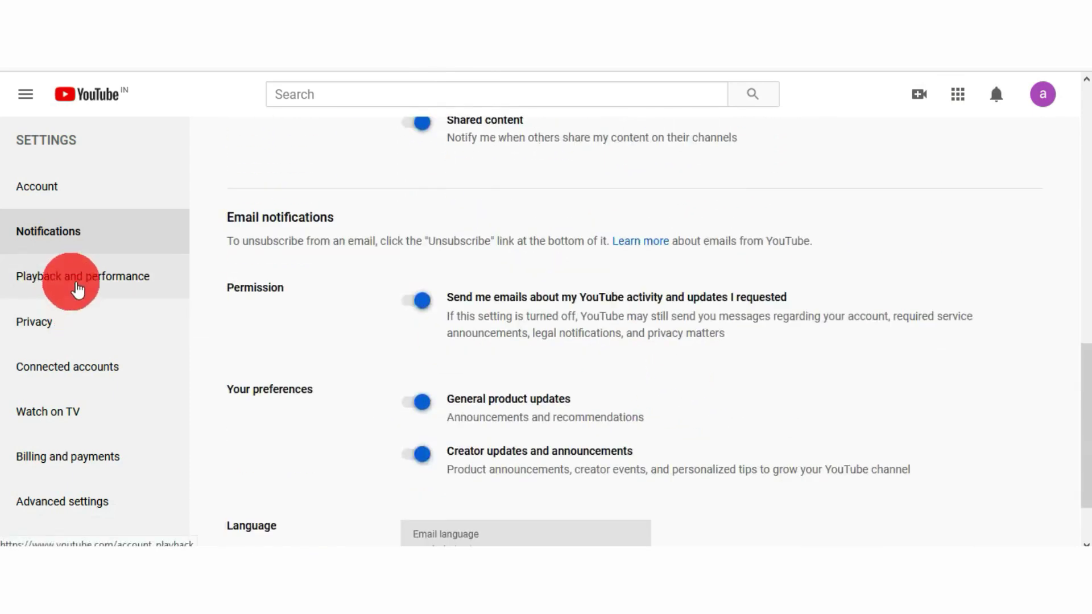
In Privacy settings, turn off private saved playlists and private subscriptions
left_click(41, 315)
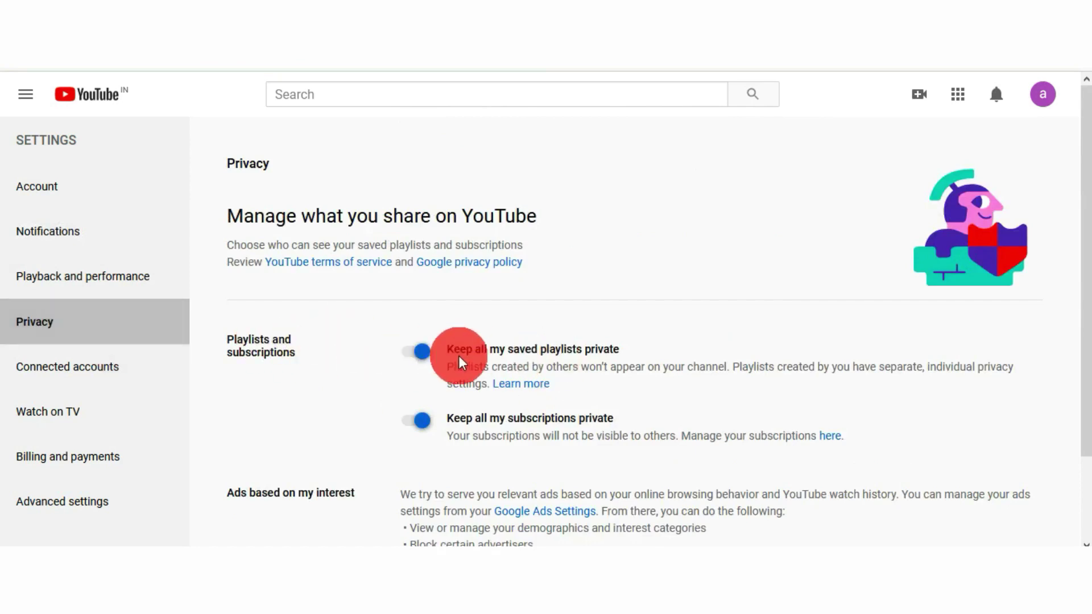
left_click(434, 358)
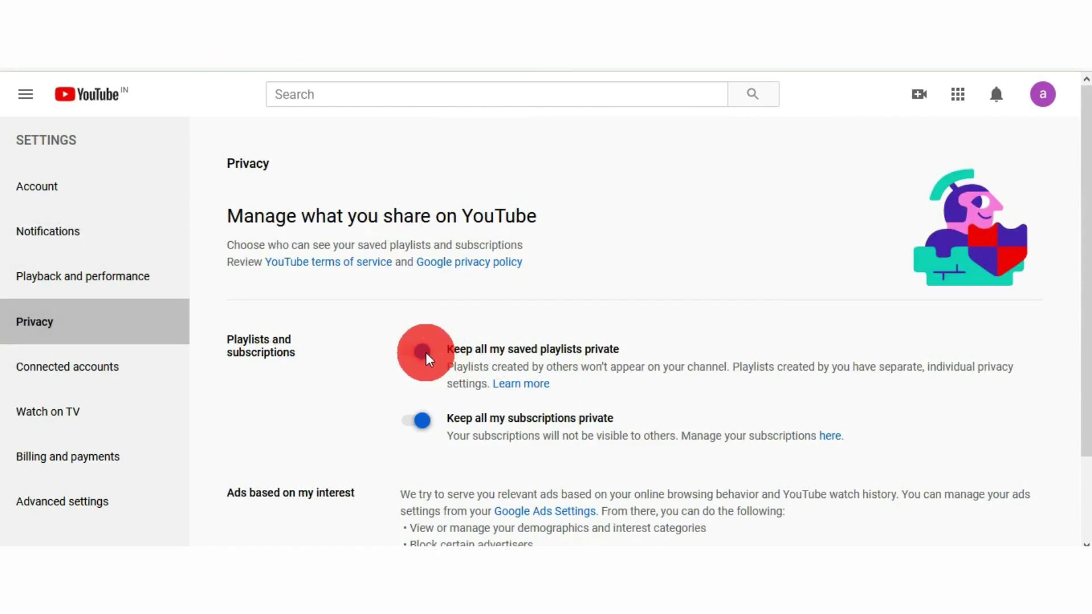
left_click(423, 420)
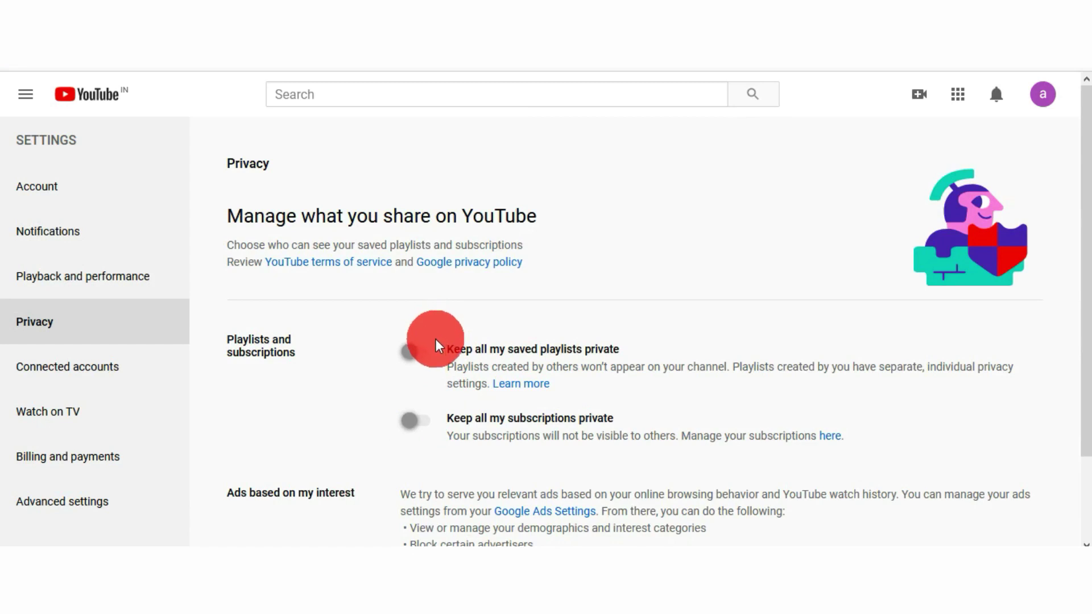
scroll(450, 386, "down", 2)
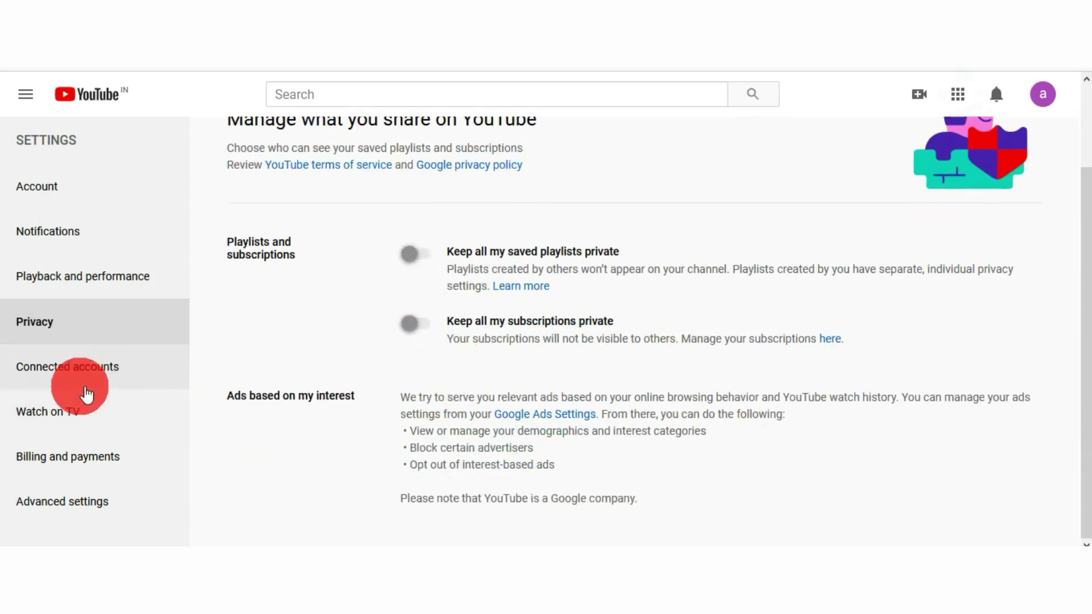
Open the account's Advanced settings and review User ID, Channel ID and channel options
left_click(75, 508)
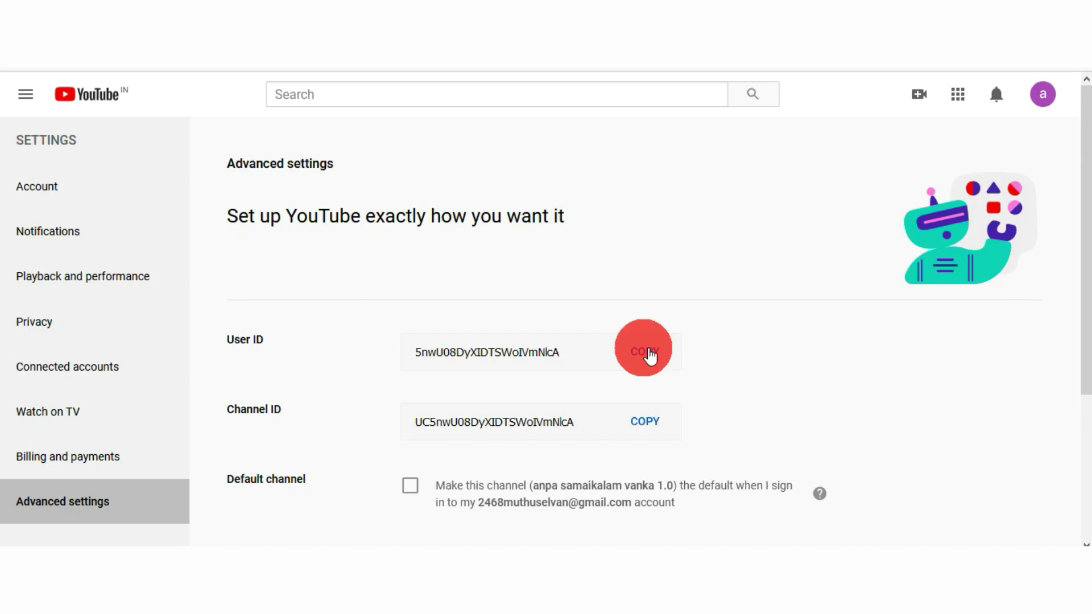
scroll(651, 354, "down", 3)
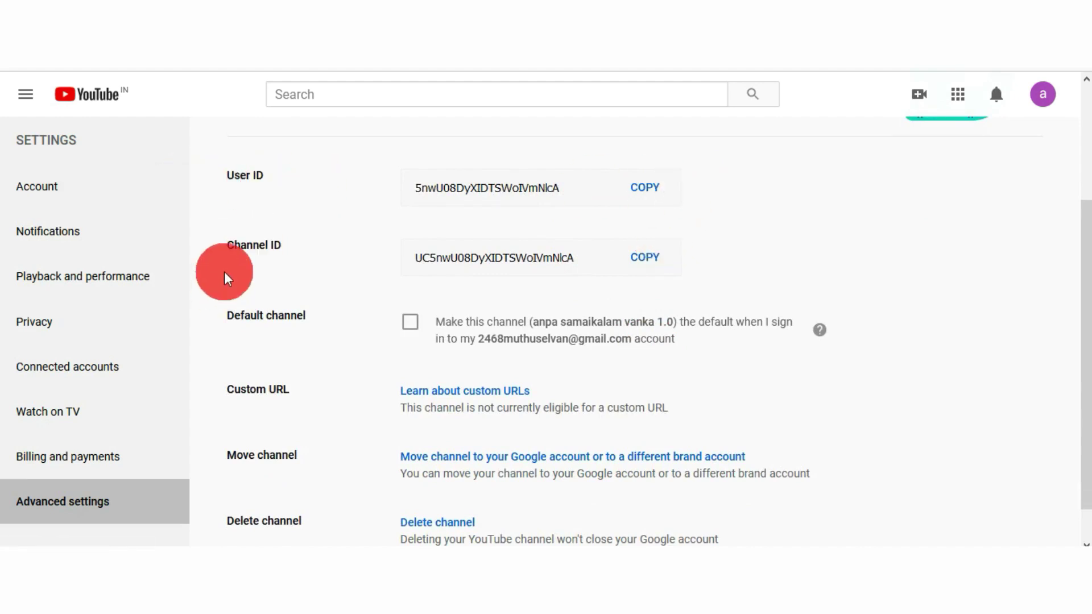
scroll(281, 367, "down", 1)
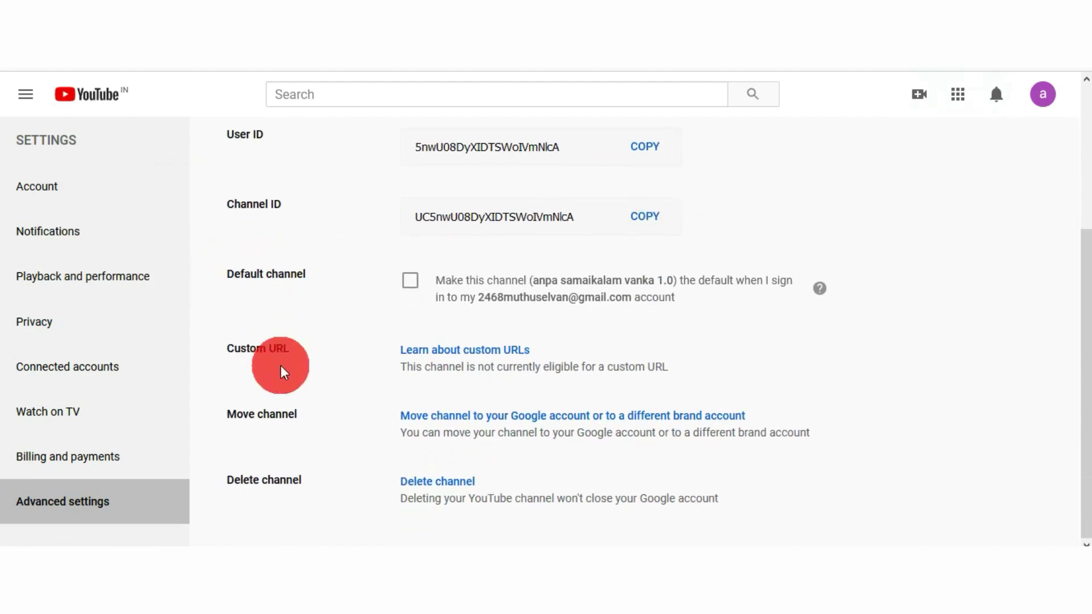